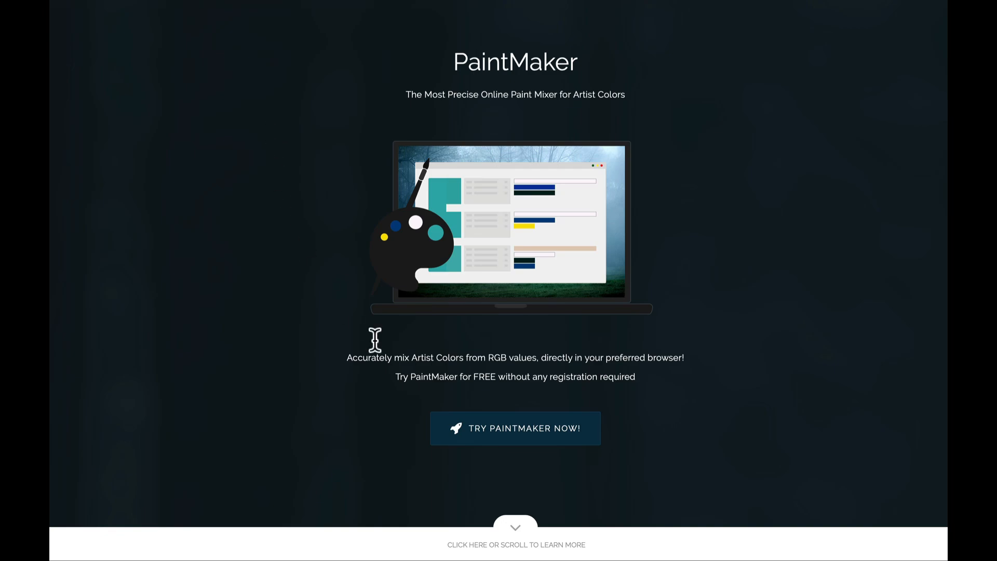
# - Launch the paint mixer and choose Golden Heavy Body Acrylic as the paint set
pyautogui.click(498, 430)
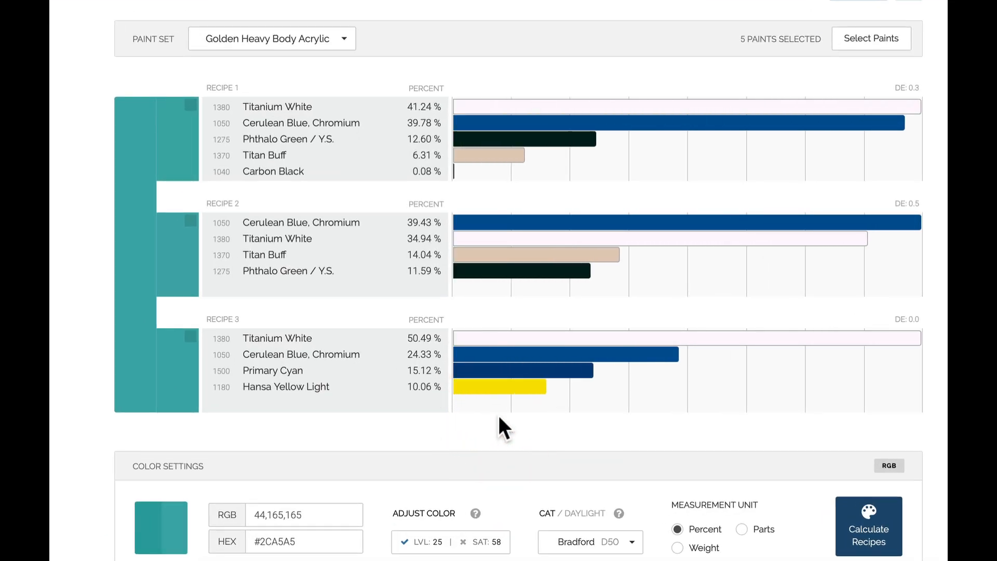
pyautogui.click(289, 43)
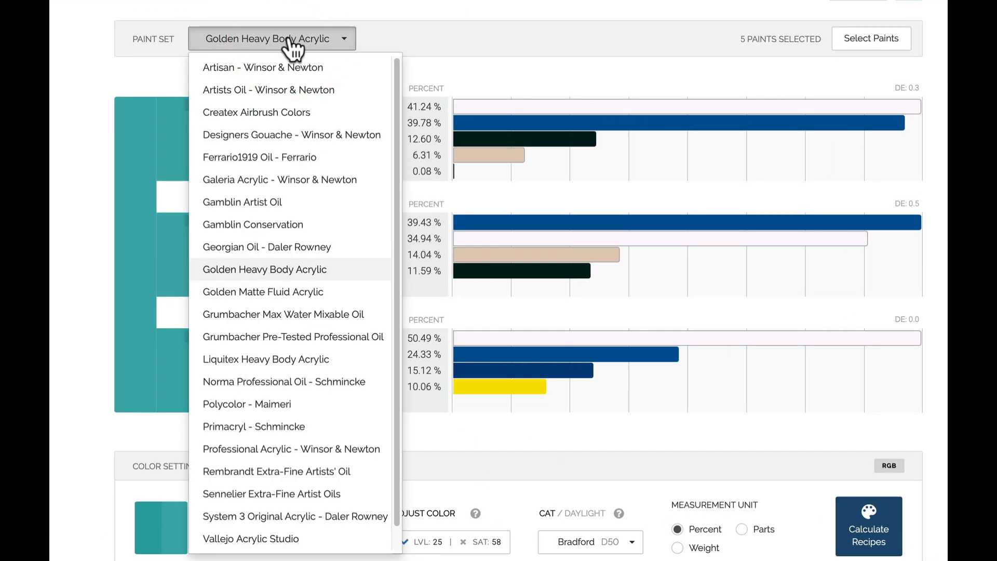
pyautogui.click(279, 286)
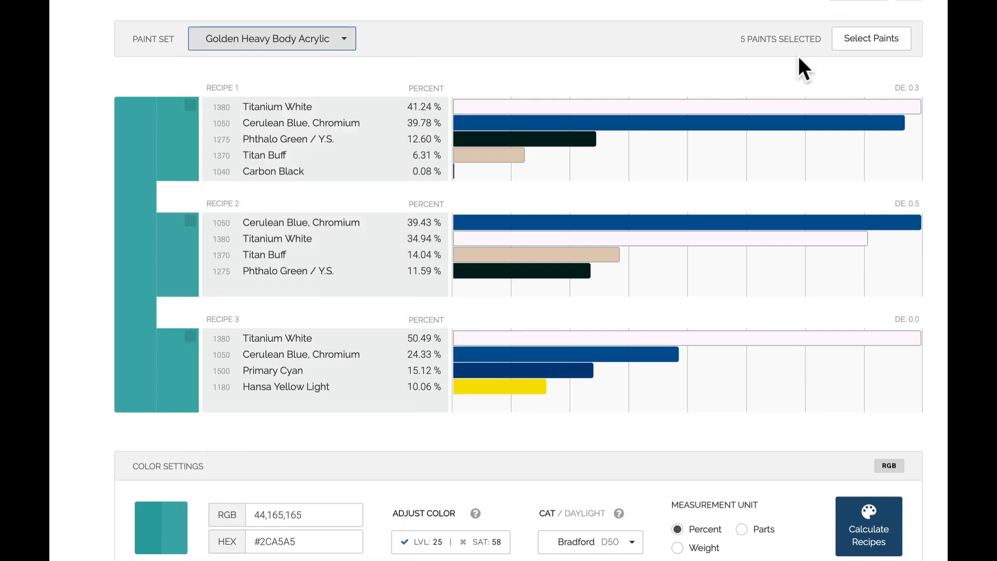
# - Display the list of paints in the Golden Heavy Body Acrylic set and hide it again
pyautogui.click(865, 42)
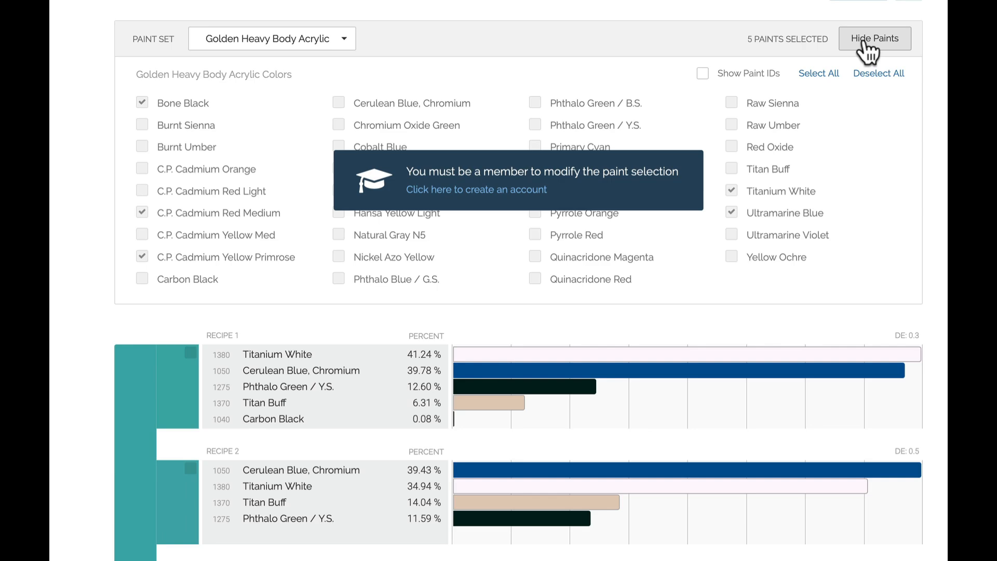
pyautogui.click(863, 43)
# - Set the target colour's RGB value to 212,197,156
pyautogui.scroll(-7, 842, 104)
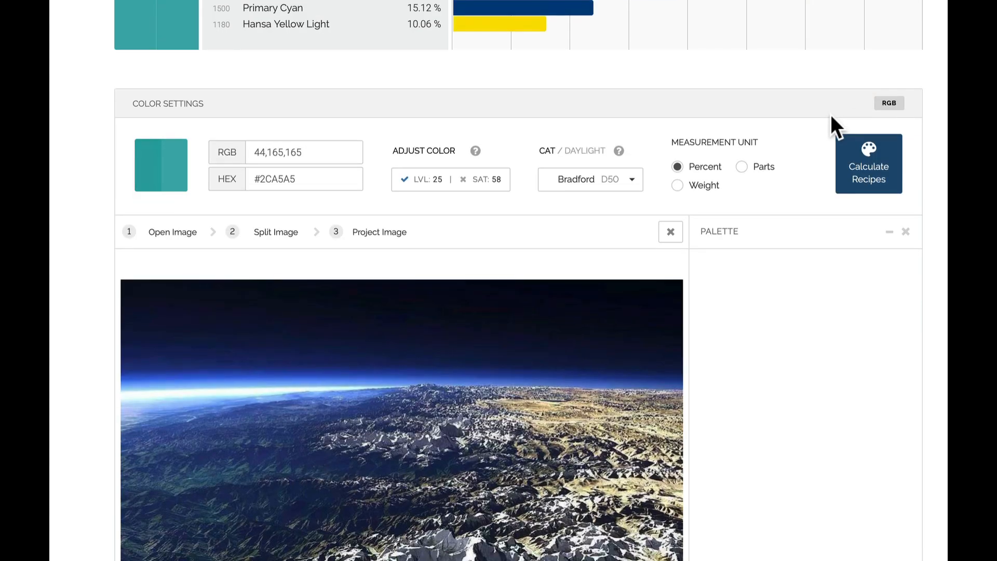
pyautogui.moveTo(309, 152); pyautogui.dragTo(236, 152)
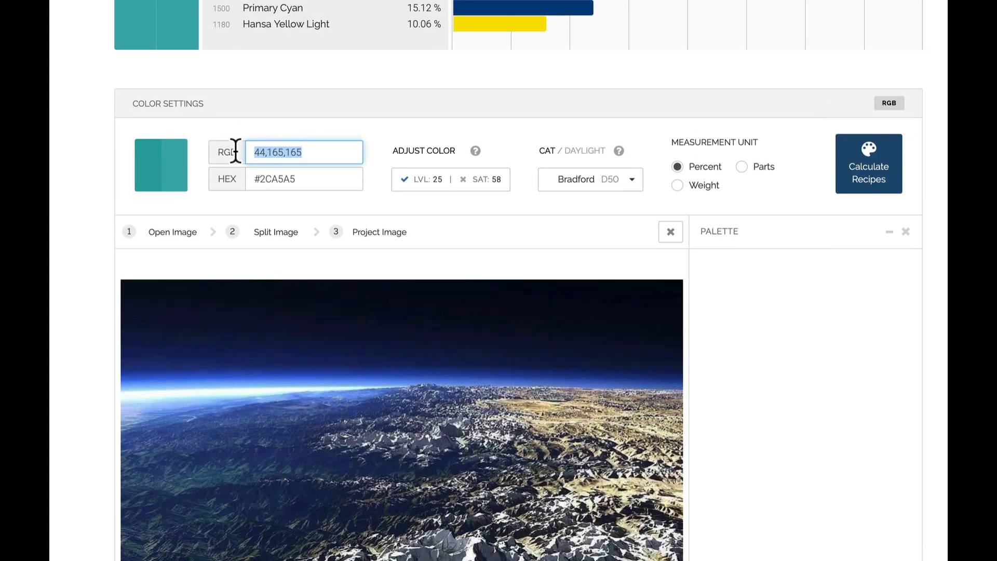
pyautogui.write('212,')
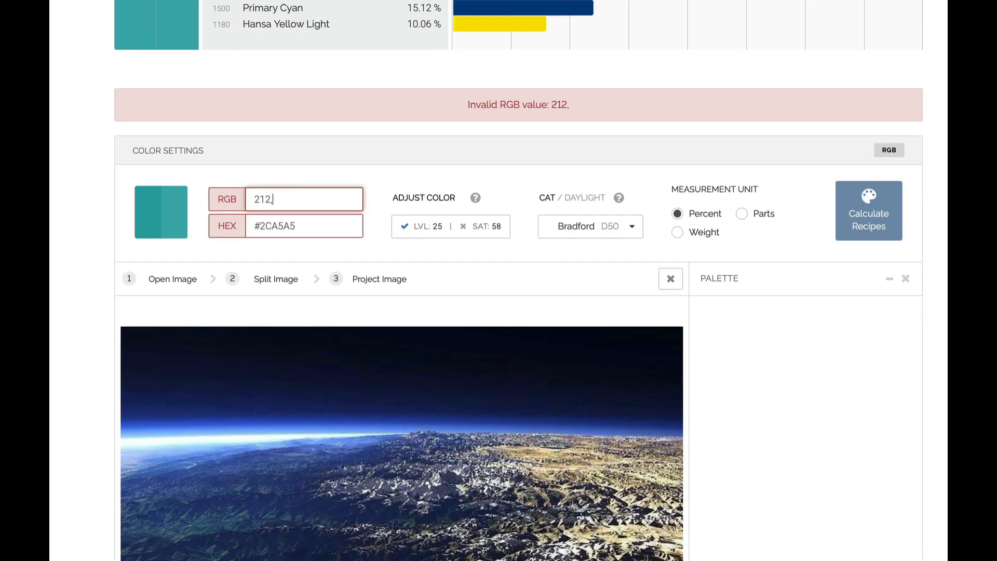
pyautogui.write('197,156')
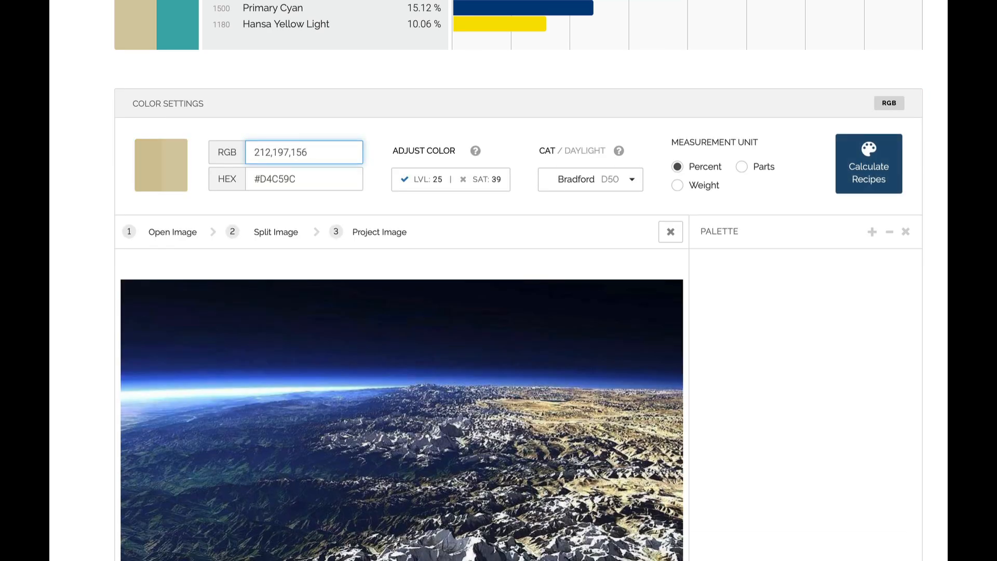
# - Load the image kniv+stage1.jpg as the source for picking colours
pyautogui.scroll(-3, 470, 258)
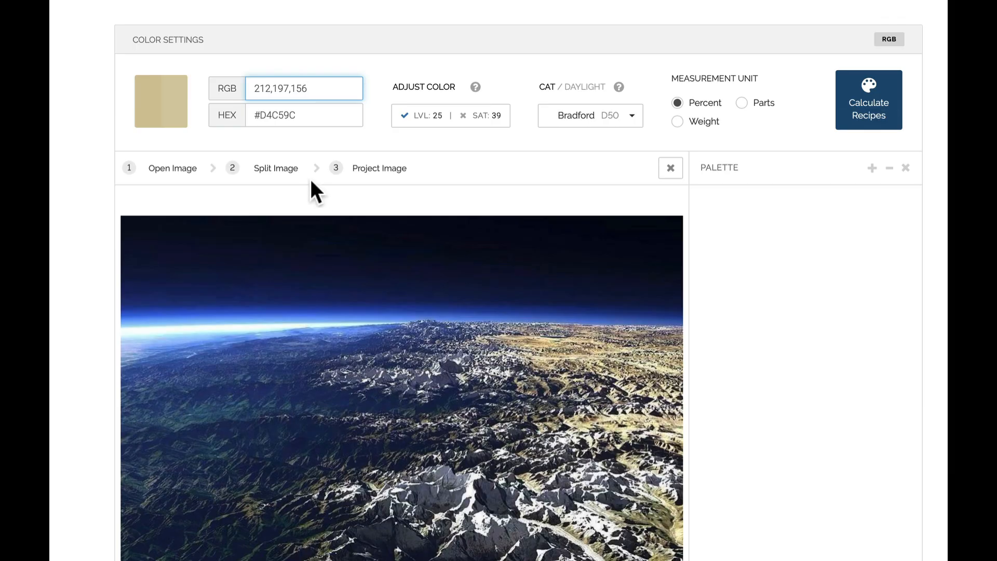
pyautogui.click(172, 168)
pyautogui.click(198, 8)
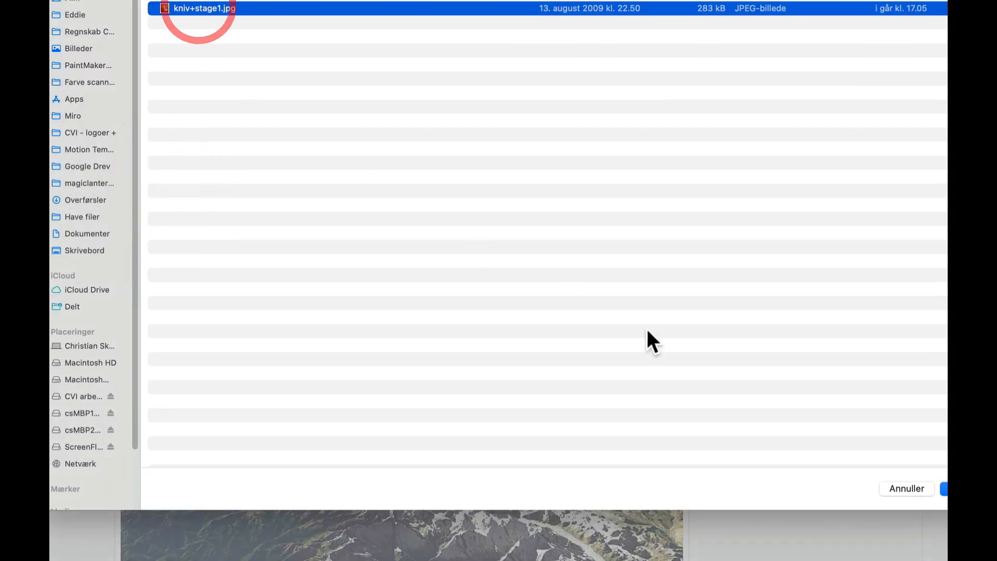
pyautogui.click(946, 488)
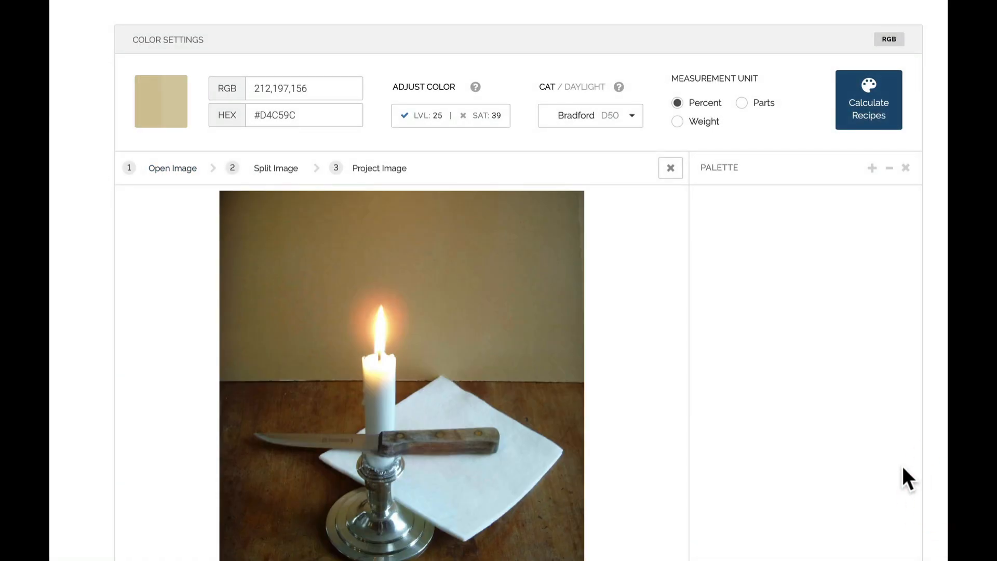
# - Calculate paint recipes for the wall colour just right of the candle flame and select Recipe 1
pyautogui.click(431, 335)
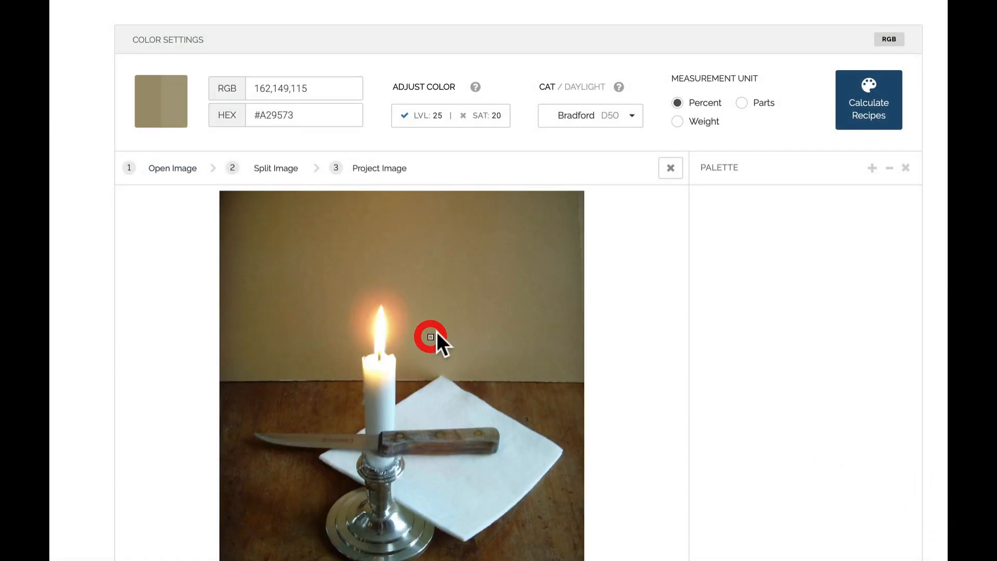
pyautogui.click(874, 100)
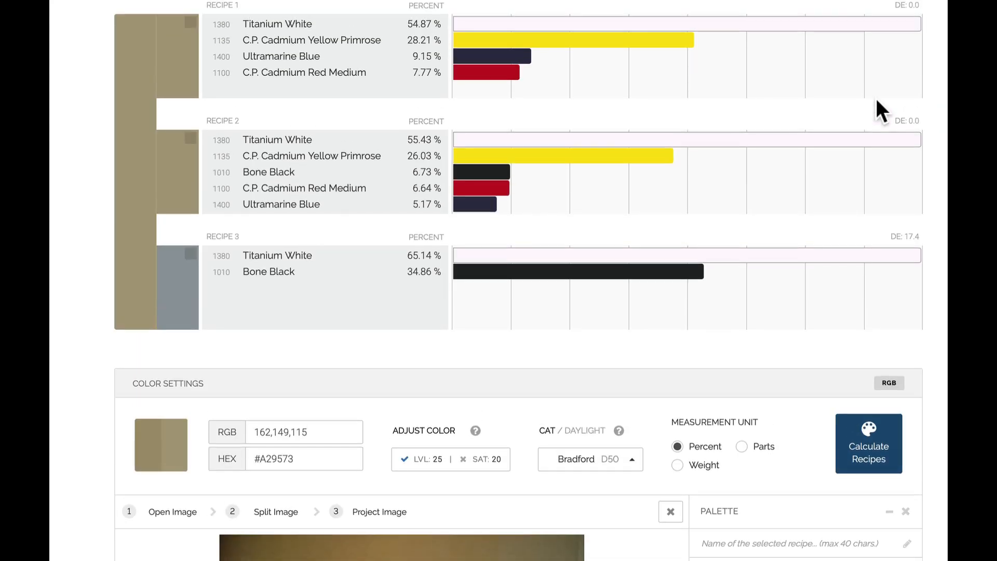
pyautogui.scroll(2, 877, 100)
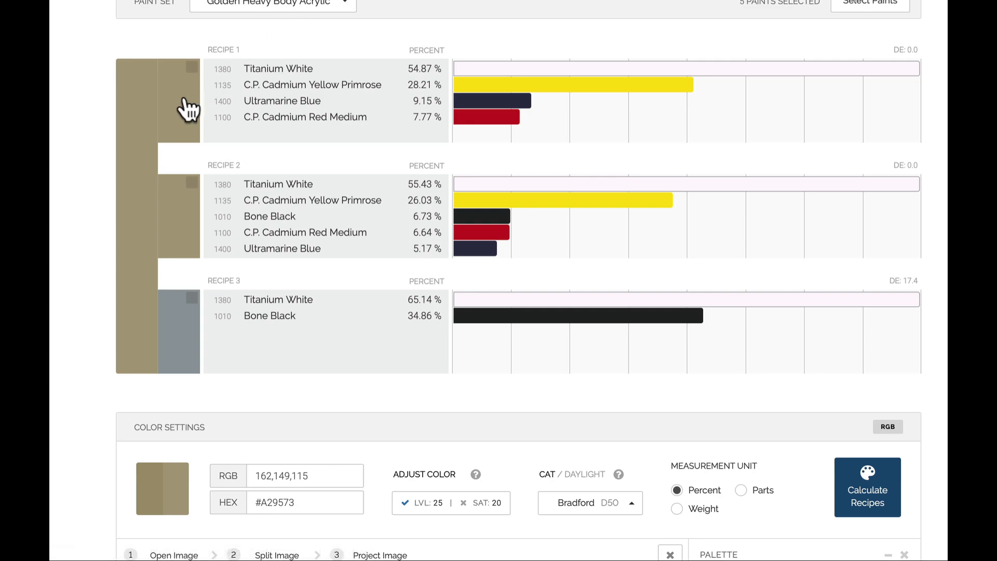
pyautogui.click(179, 106)
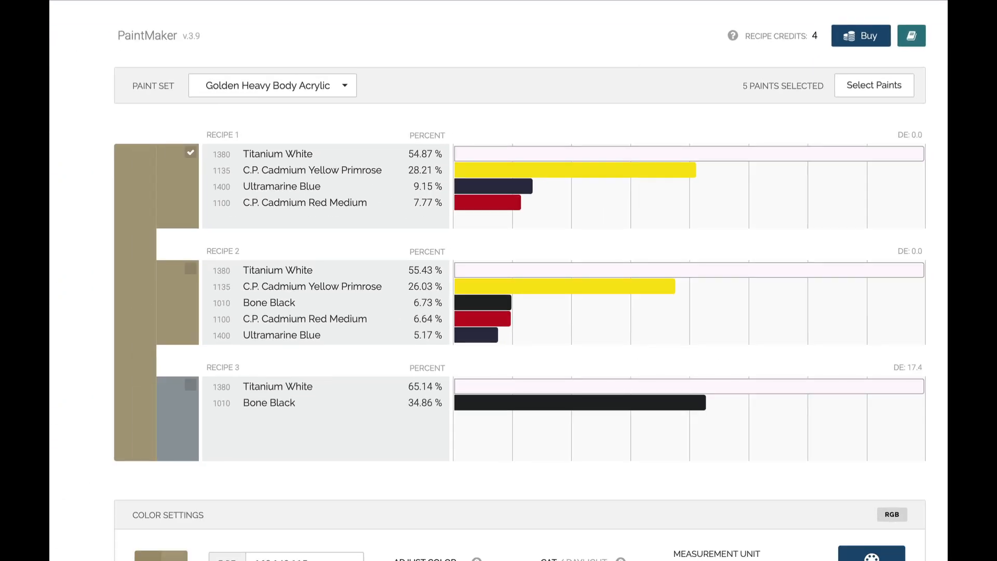
# - Check which paints are selected for the calculated recipes and close the paint list
pyautogui.click(875, 87)
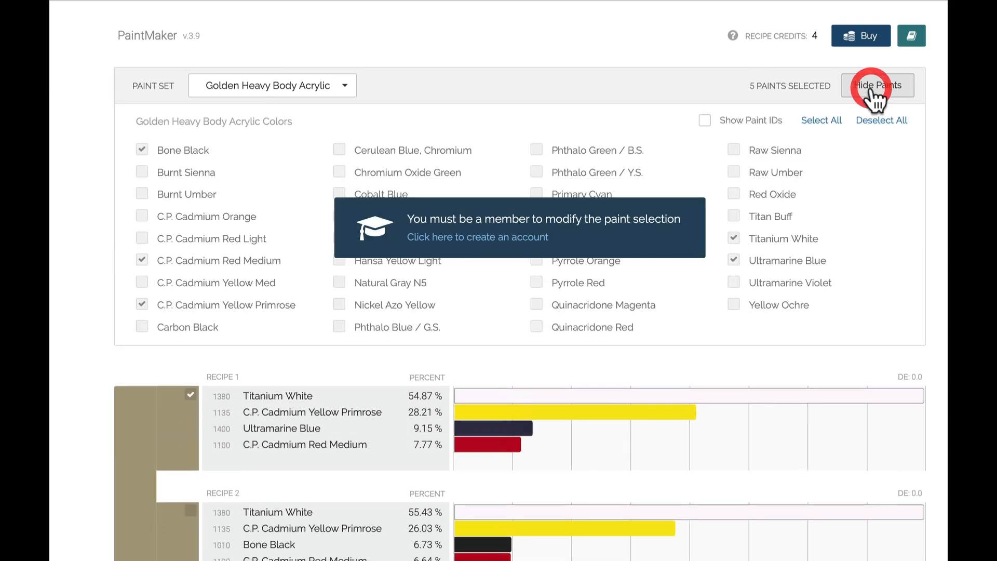
pyautogui.click(875, 88)
# - Log in to the member account and review its paint selection for the Golden Heavy Body Acrylic set
pyautogui.scroll(2, 906, 5)
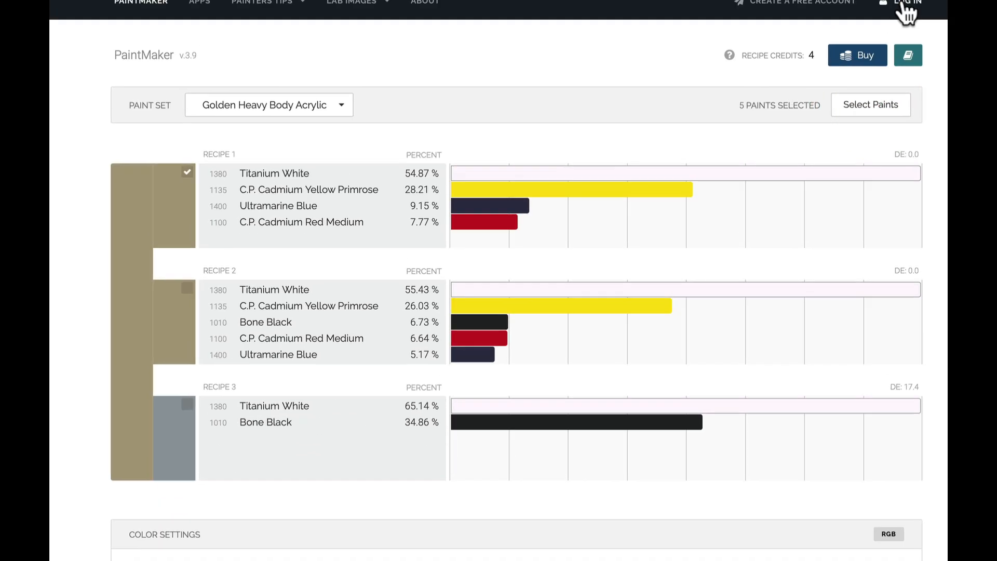
pyautogui.click(901, 18)
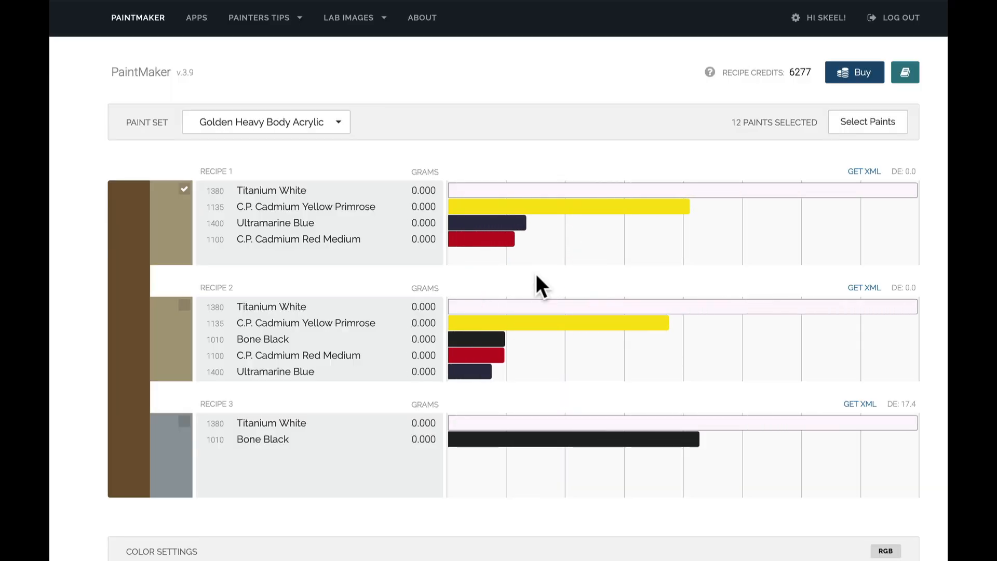
pyautogui.click(861, 124)
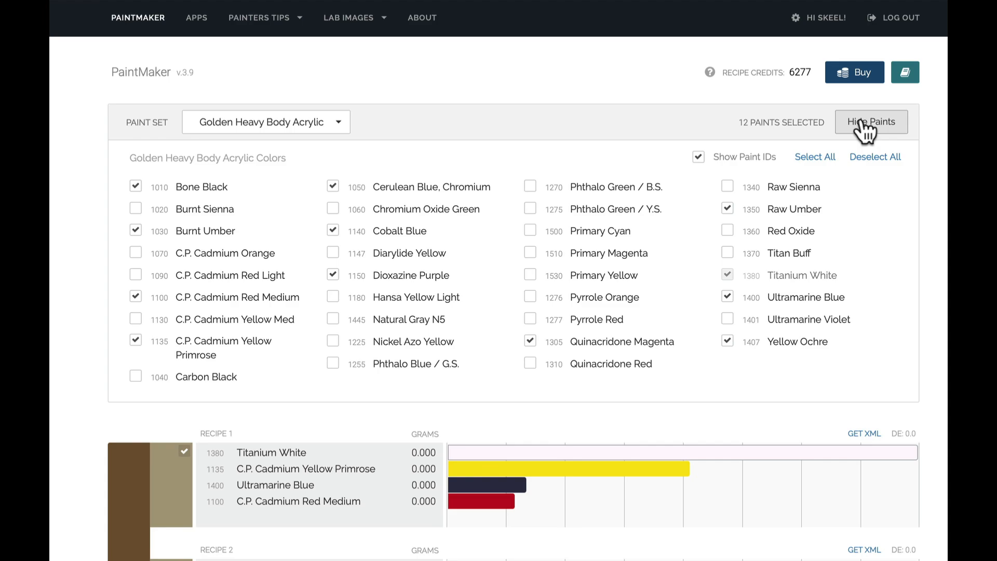
pyautogui.click(862, 124)
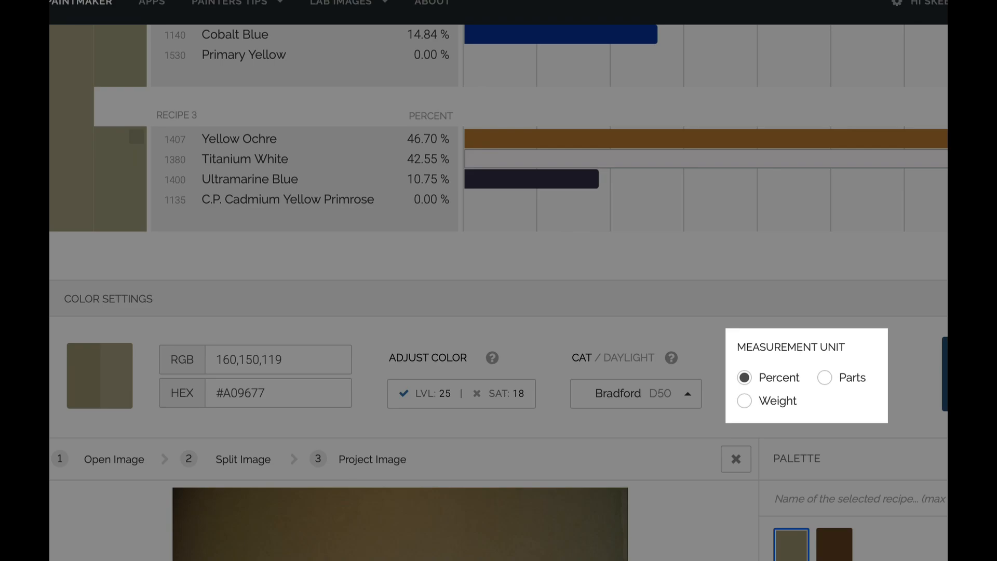
# - Try Parts as the measurement unit, set it to Weight, and switch the colour input from RGB to LAB
pyautogui.click(826, 378)
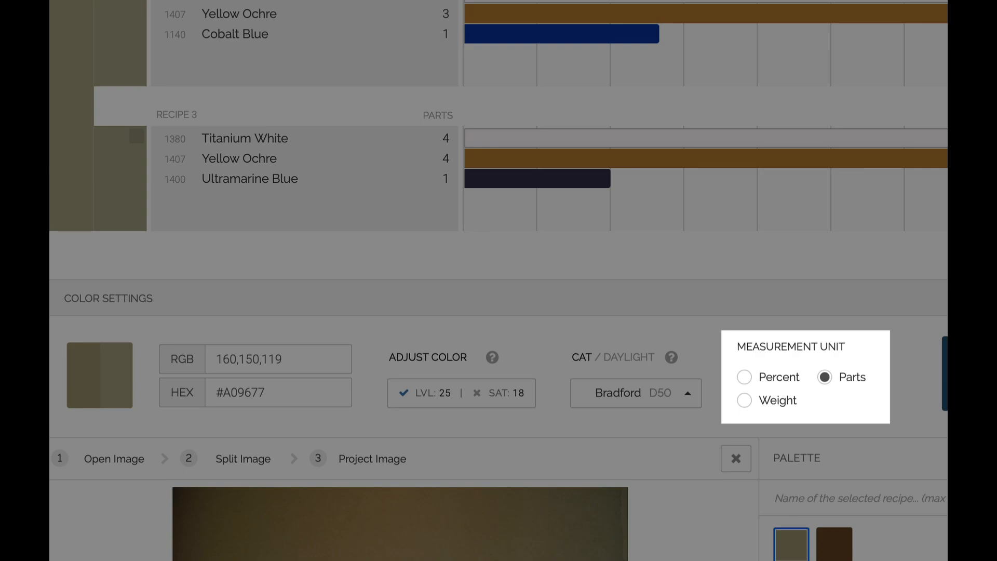
pyautogui.click(746, 401)
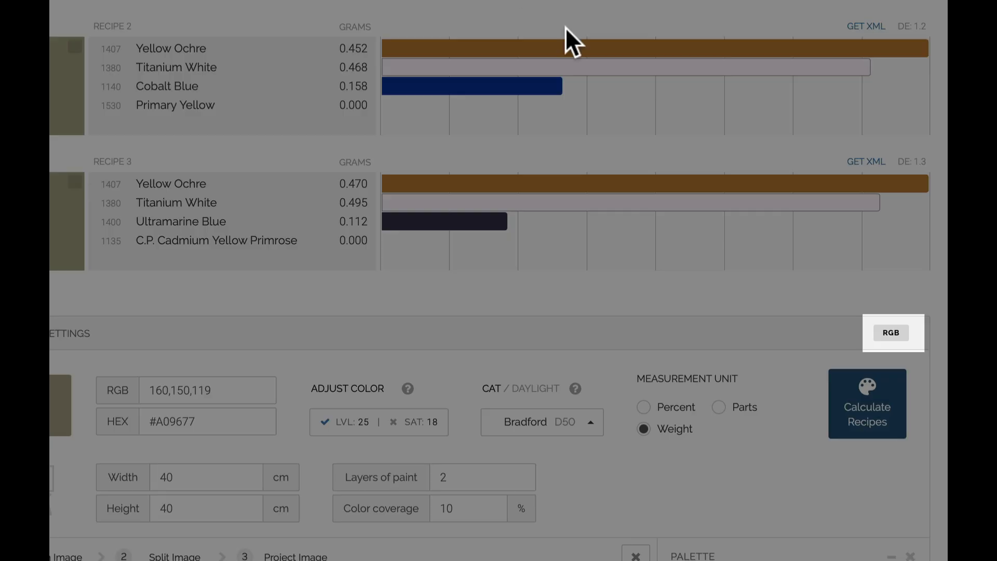
pyautogui.click(891, 334)
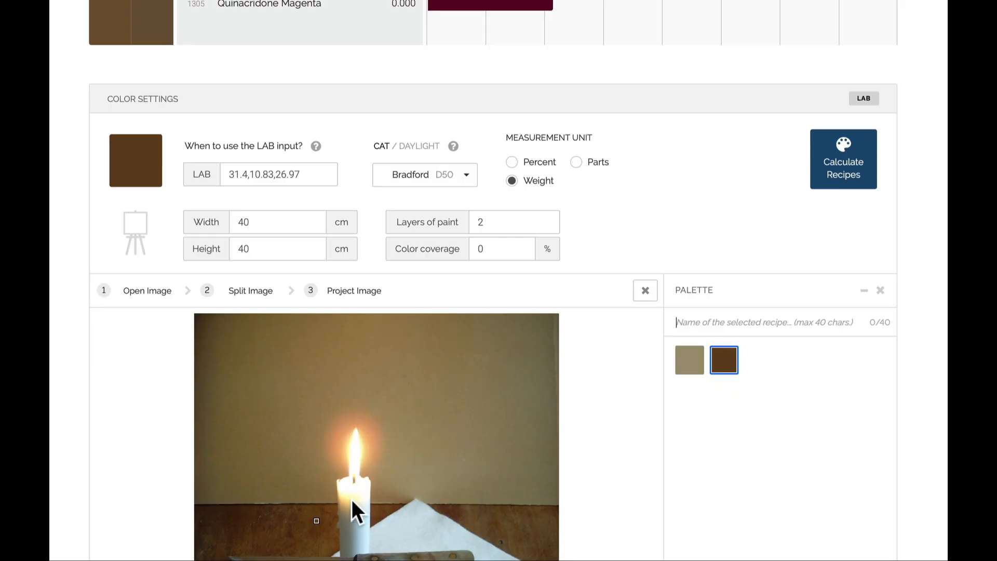
# - Pick the pale yellow near the top of the candle in the image and calculate its recipes
pyautogui.click(351, 499)
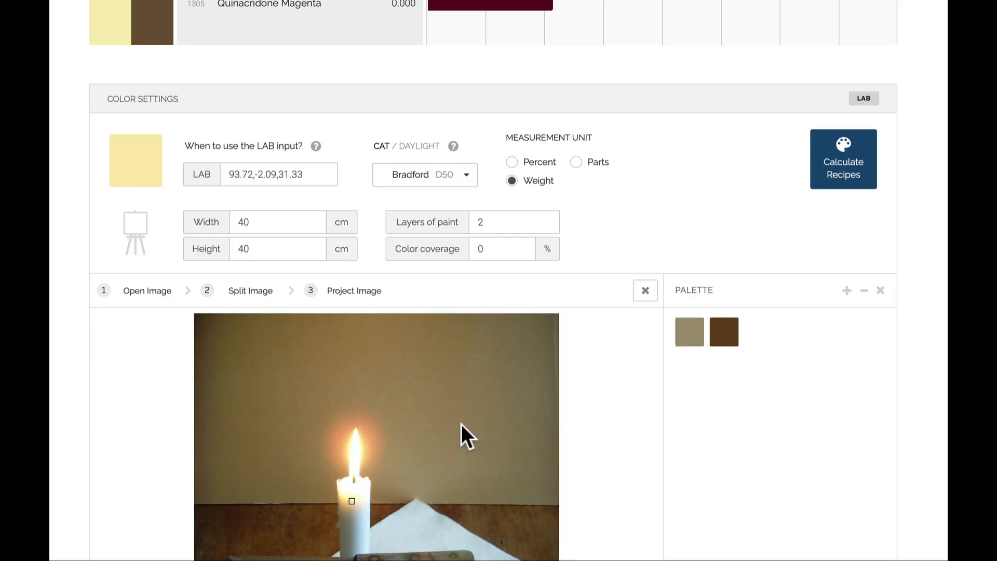
pyautogui.click(838, 176)
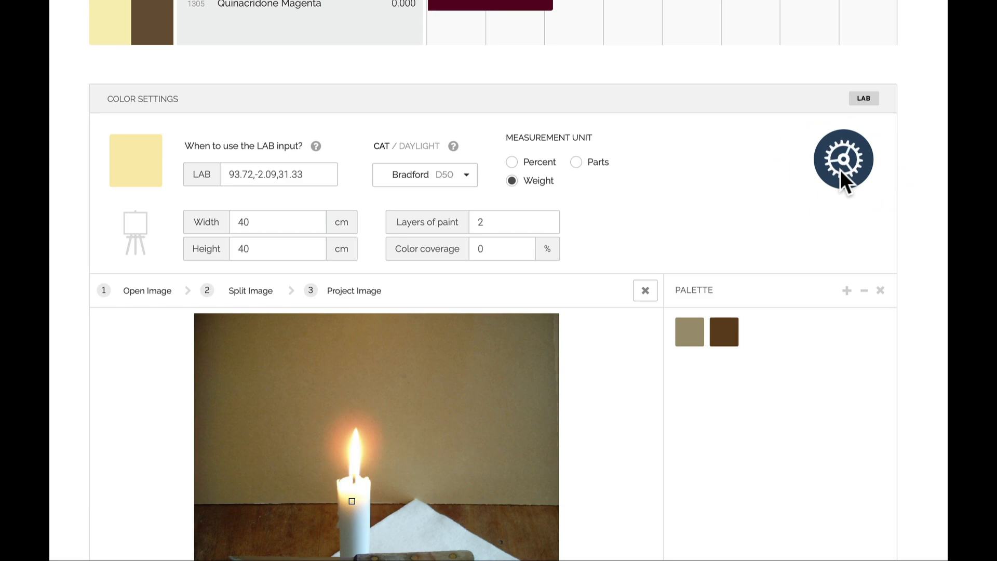
# - Add the grey-blue colour from lower on the candle to the palette without calculating it, and remove it again
pyautogui.click(357, 516)
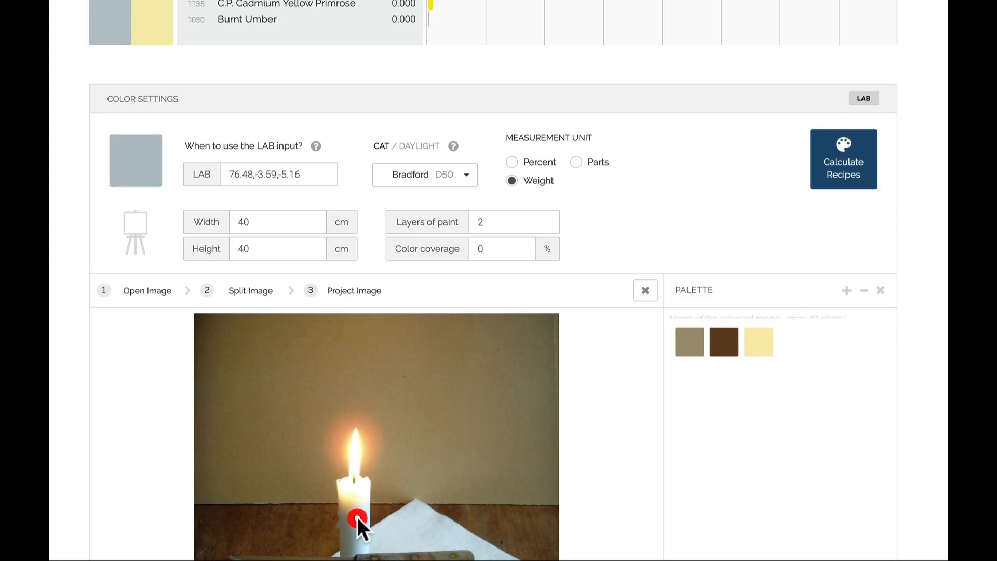
pyautogui.click(847, 291)
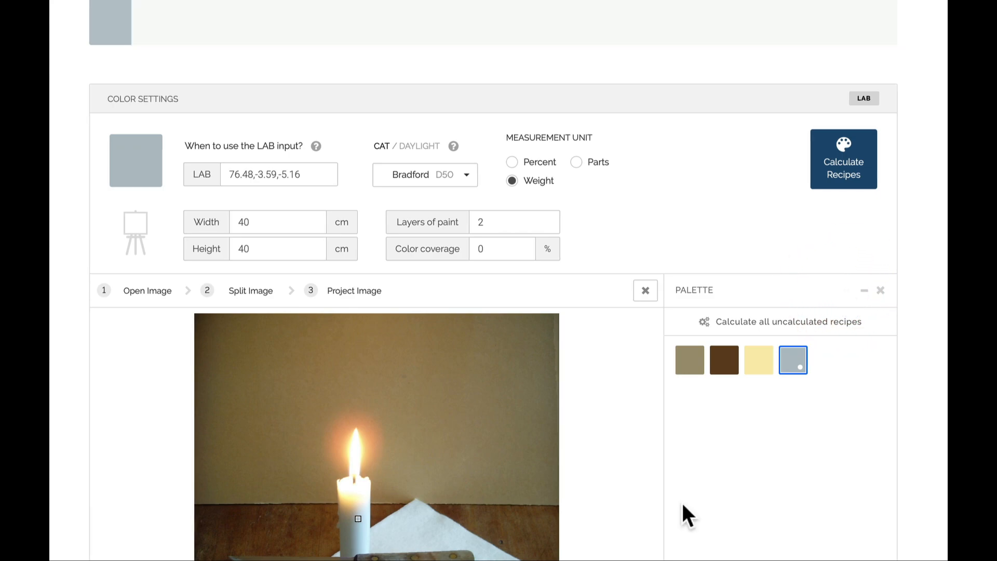
pyautogui.click(865, 290)
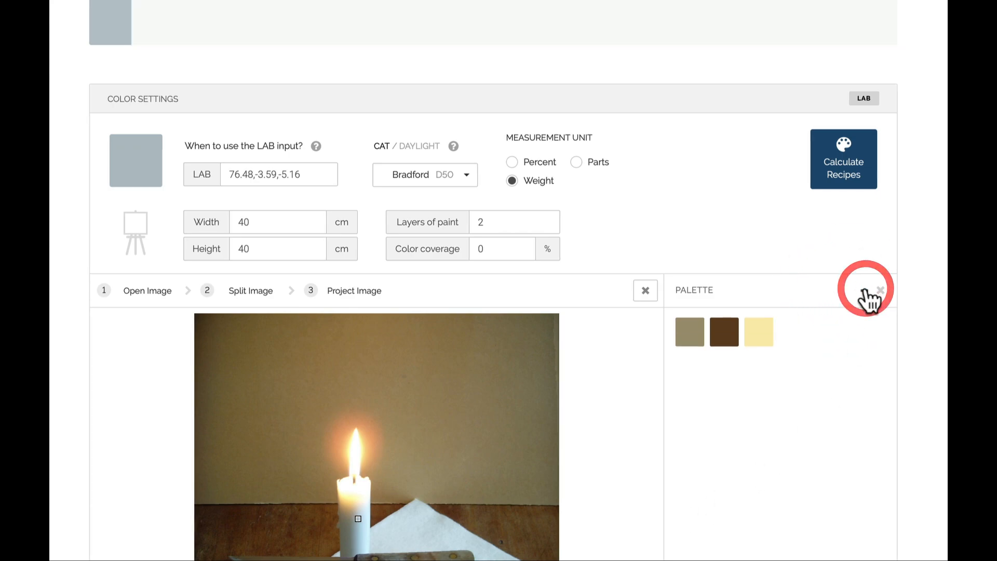
# - View the stored recipes of the olive and brown colours in the palette
pyautogui.click(684, 326)
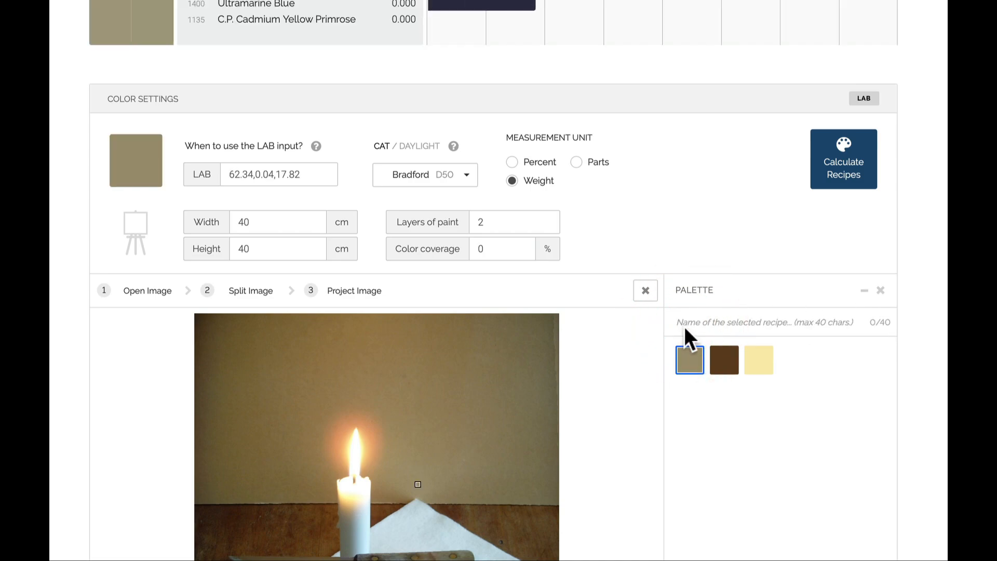
pyautogui.click(723, 358)
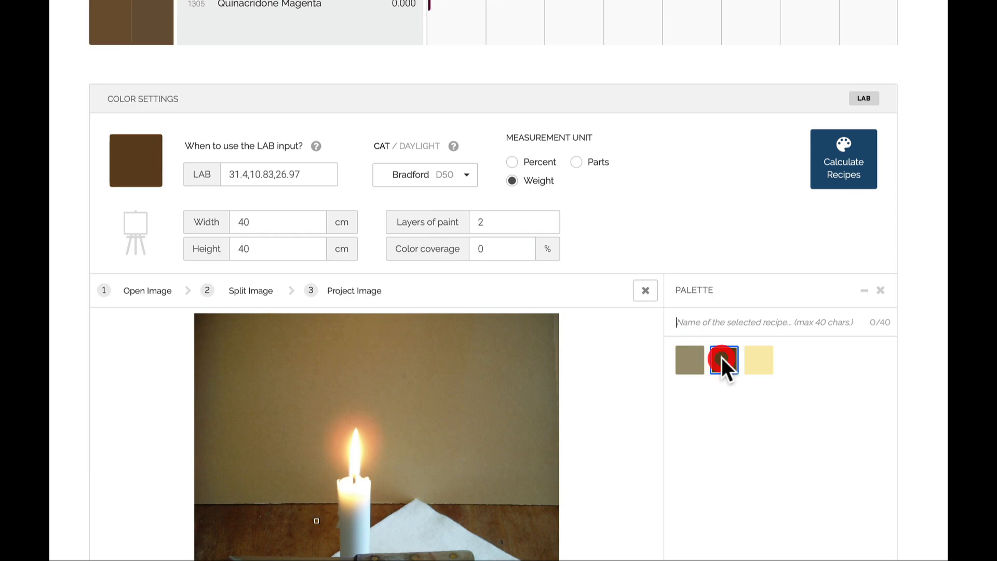
# - Name the pale yellow palette recipe "Candle yellow"
pyautogui.click(763, 362)
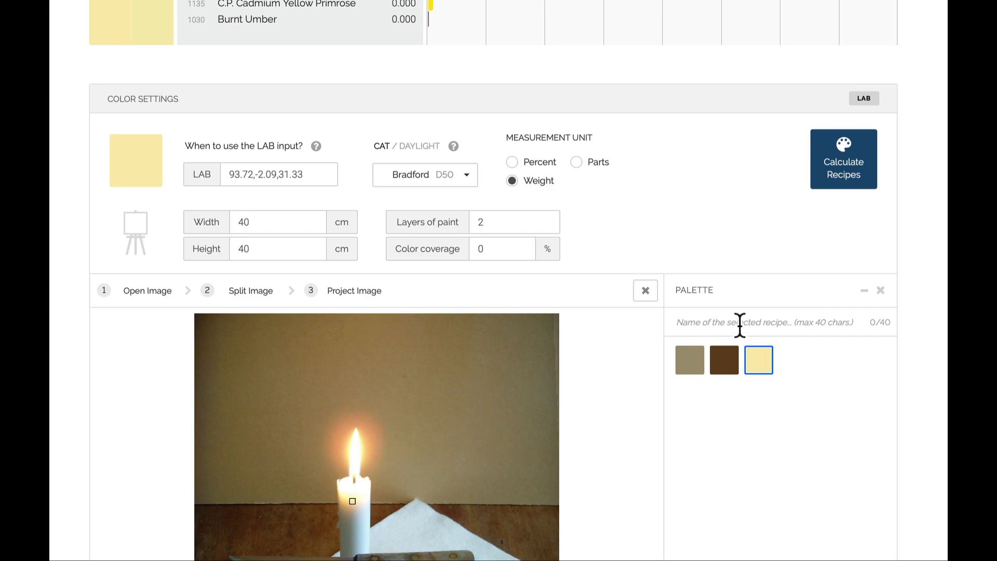
pyautogui.write('Can')
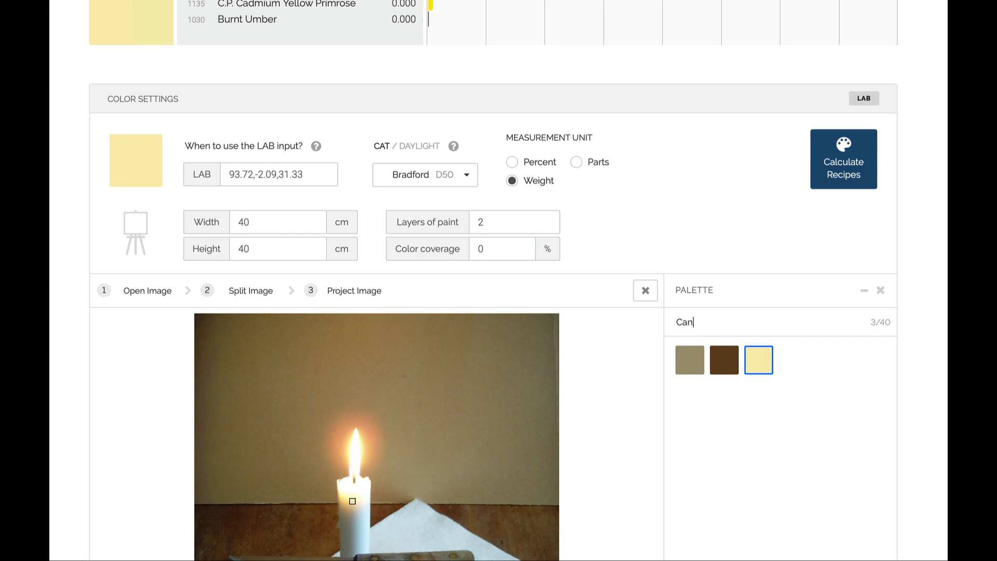
pyautogui.write('dle yelleow')
# - Name the brown palette recipe "Table" and reselect the pale yellow colour
pyautogui.click(725, 356)
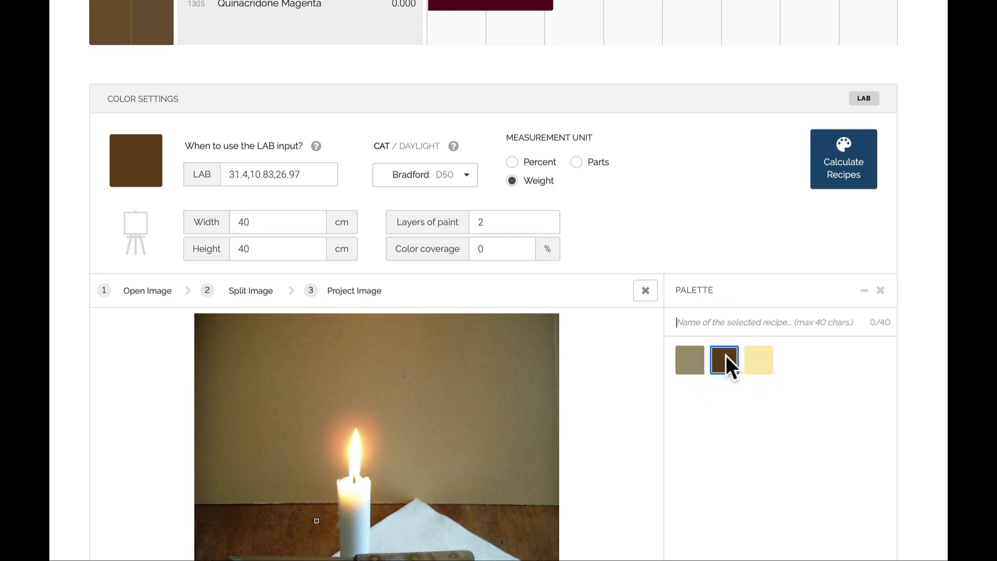
pyautogui.write('Table')
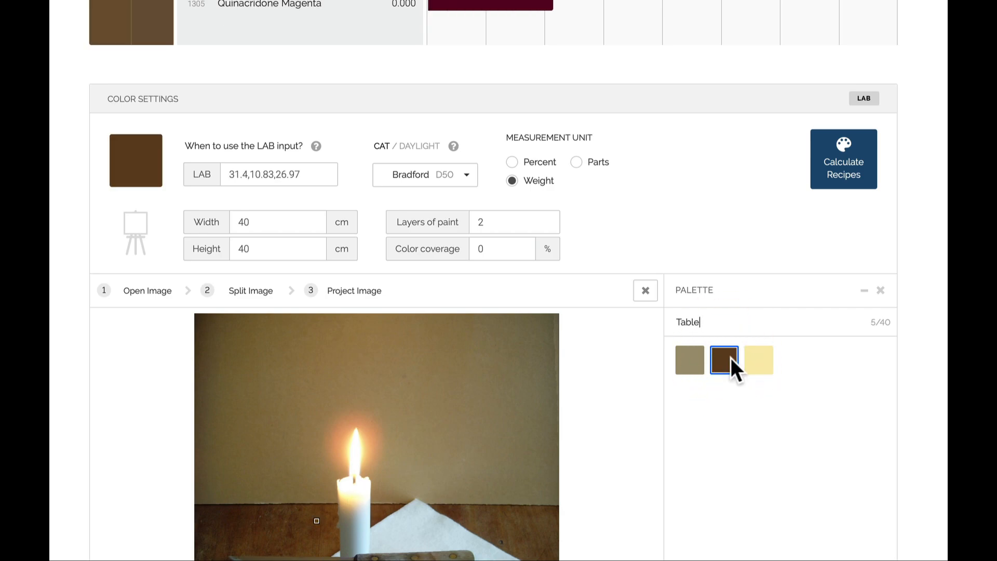
pyautogui.click(763, 360)
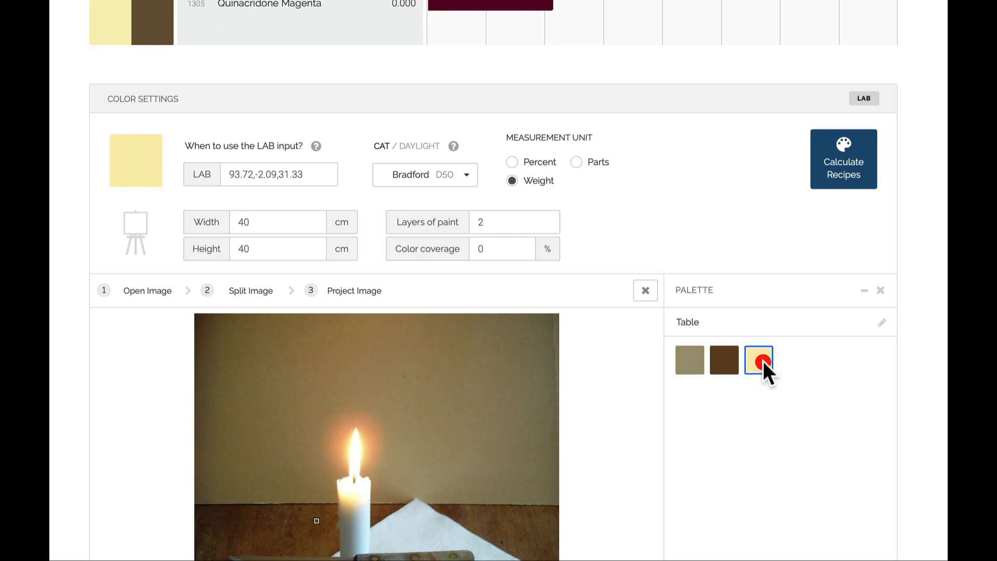
# - Select the brown palette colour, and then delete all colours from the palette
pyautogui.click(728, 361)
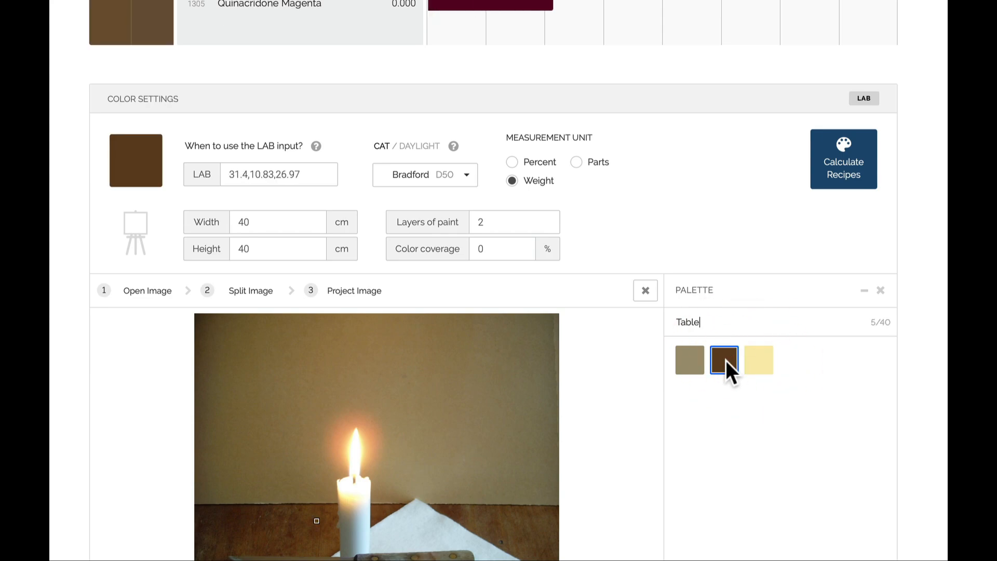
pyautogui.scroll(-5, 800, 452)
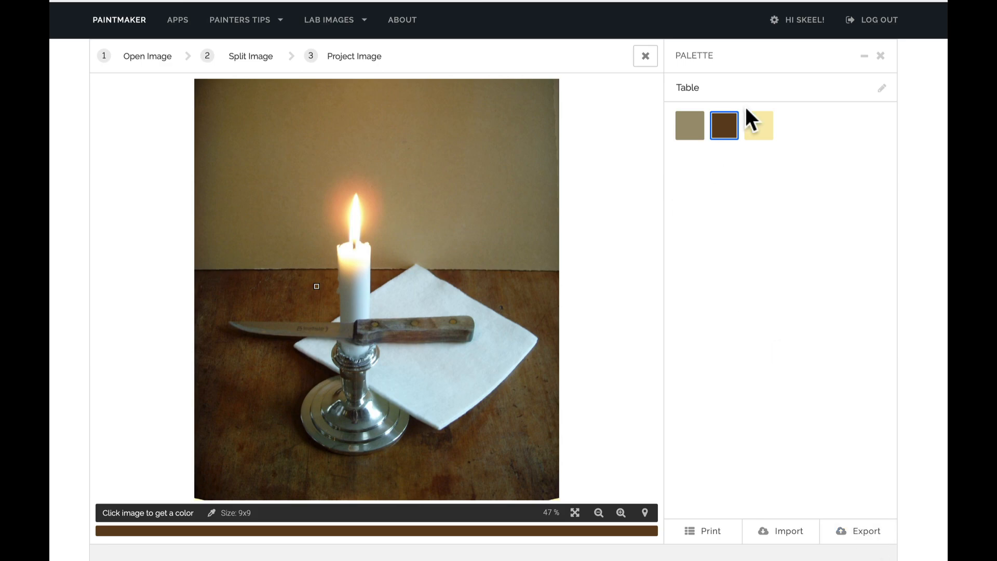
pyautogui.click(880, 56)
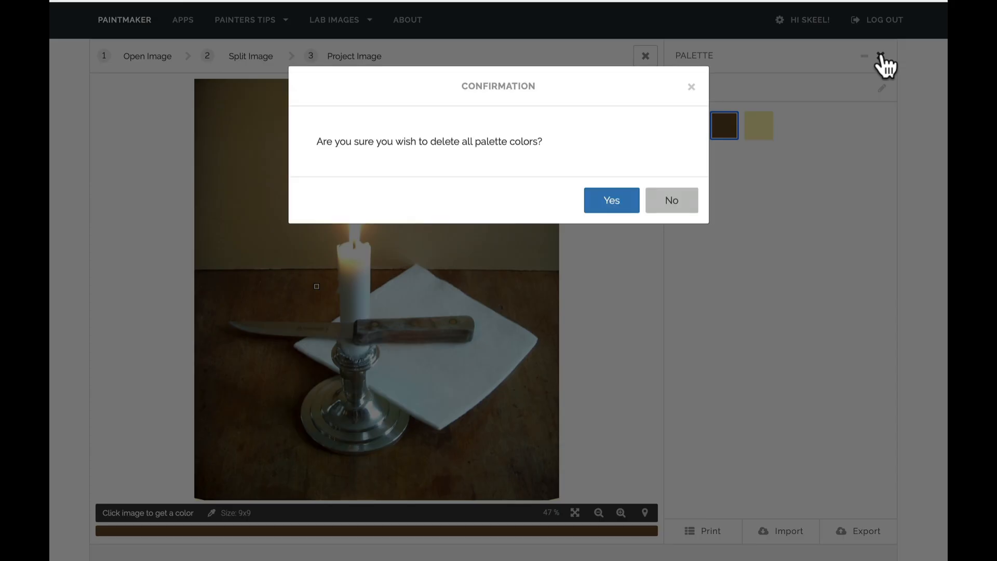
pyautogui.click(607, 200)
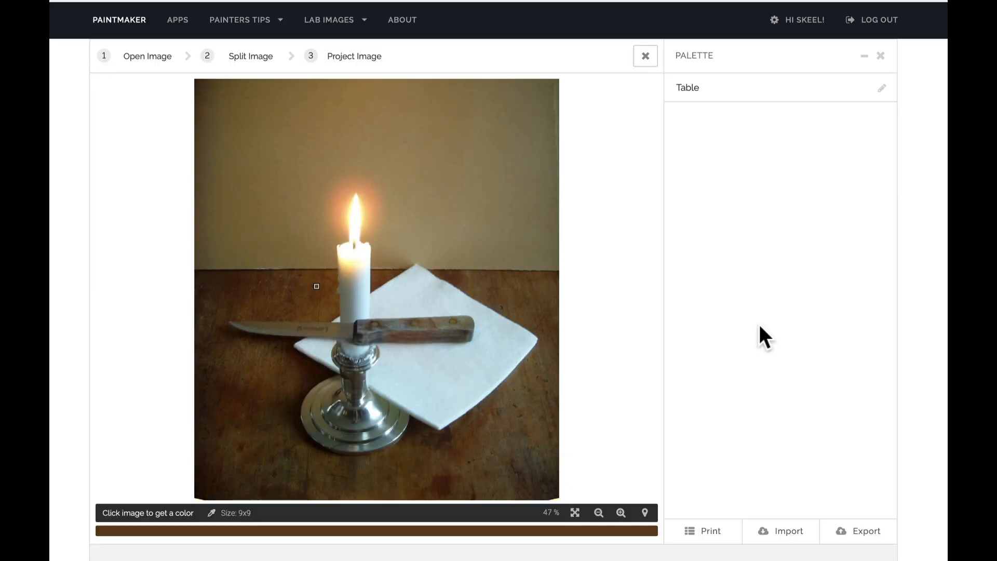
# - Import the saved palette file PaintMakerPalette-9.plt into the palette
pyautogui.click(786, 531)
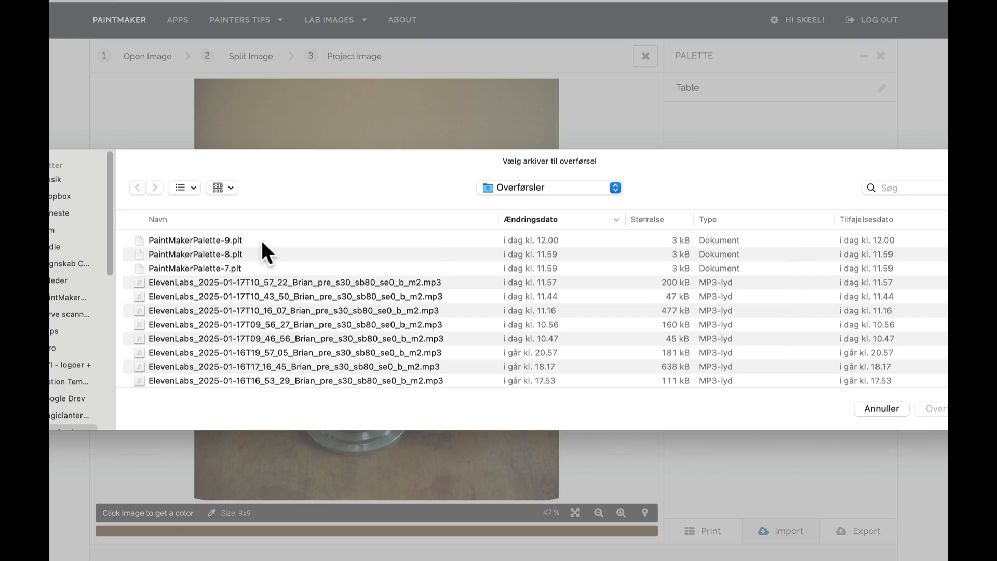
pyautogui.click(226, 239)
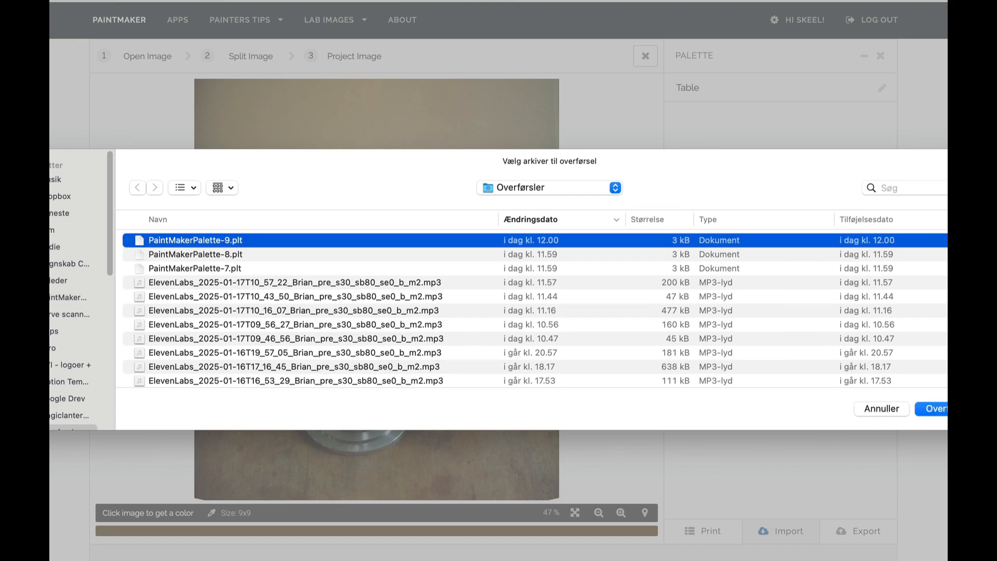
pyautogui.press('Return')
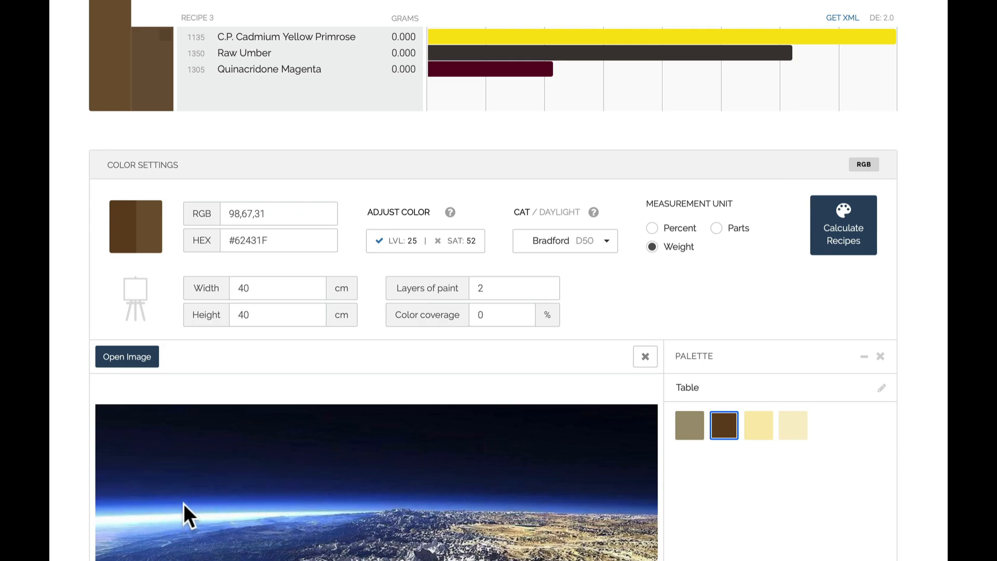
# - Pick the bright blue just above the horizon in the Earth photo and try to calculate its recipes
pyautogui.click(183, 506)
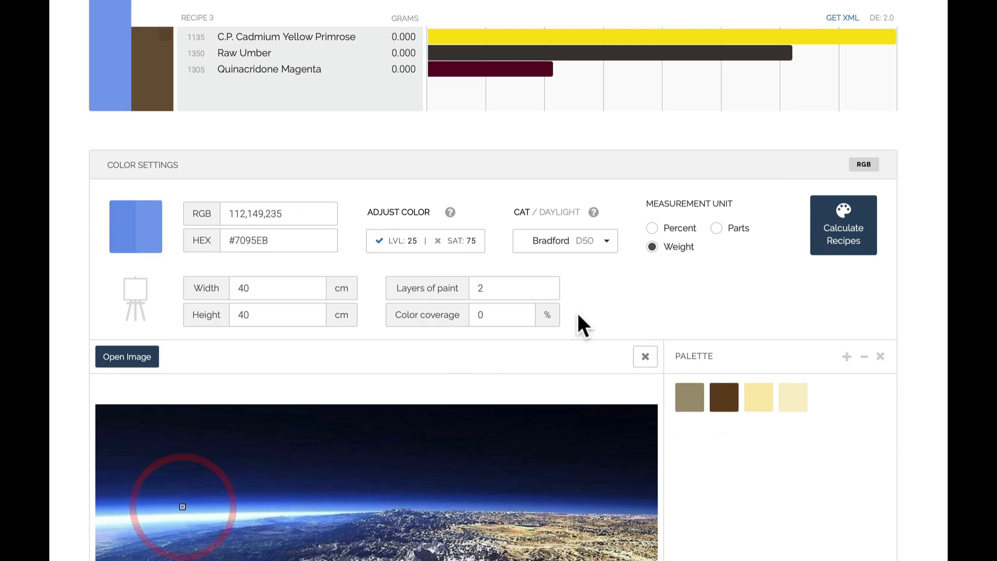
pyautogui.click(841, 238)
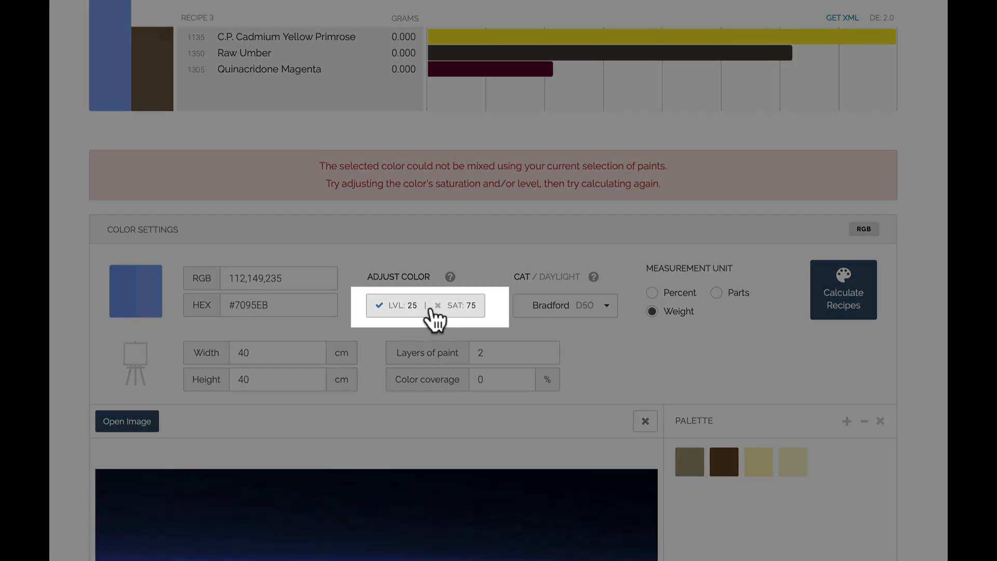
# - Enable the saturation adjustment for the blue colour, set it to 65, and recalculate the recipes
pyautogui.click(428, 311)
pyautogui.click(428, 312)
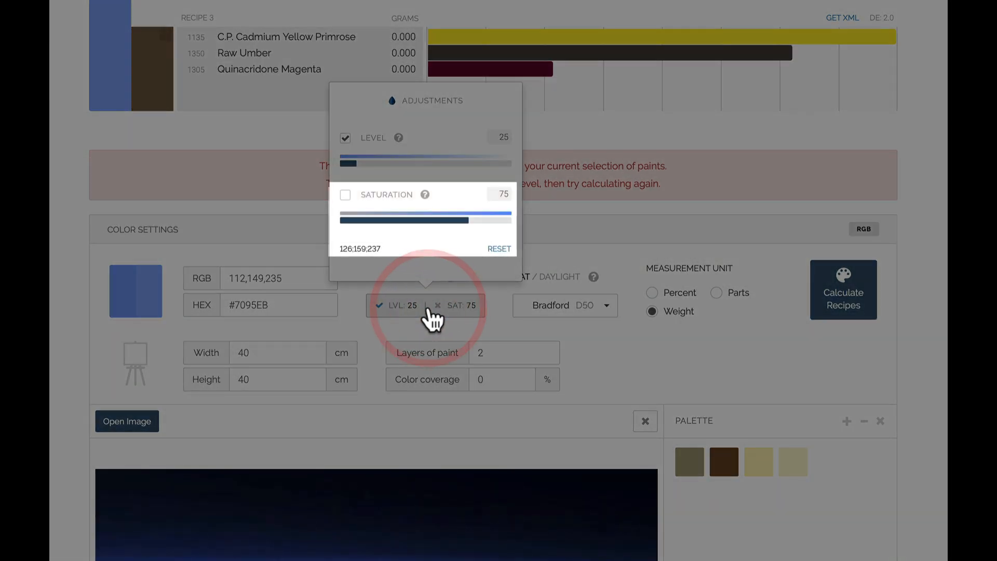
pyautogui.click(345, 196)
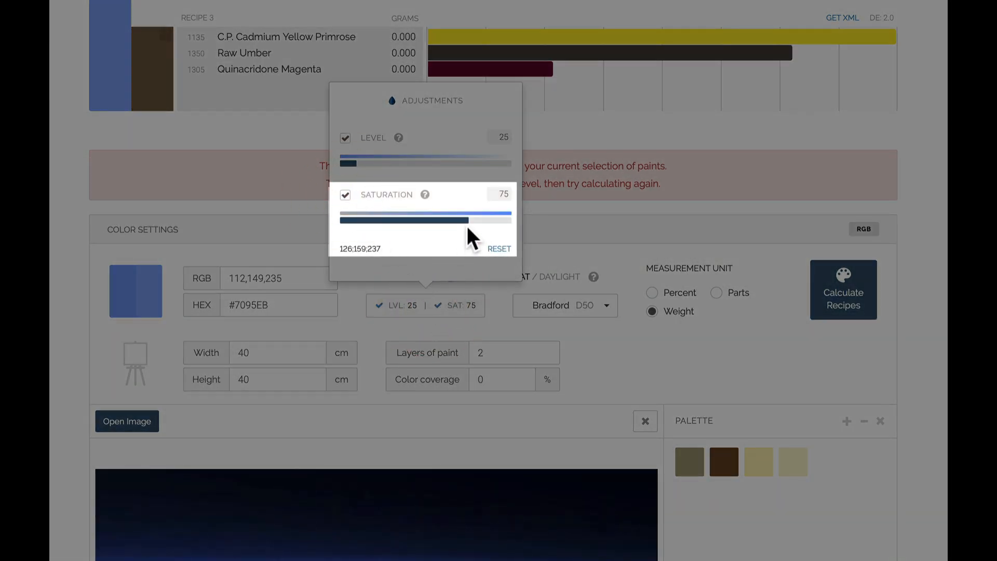
pyautogui.moveTo(465, 220); pyautogui.dragTo(452, 220)
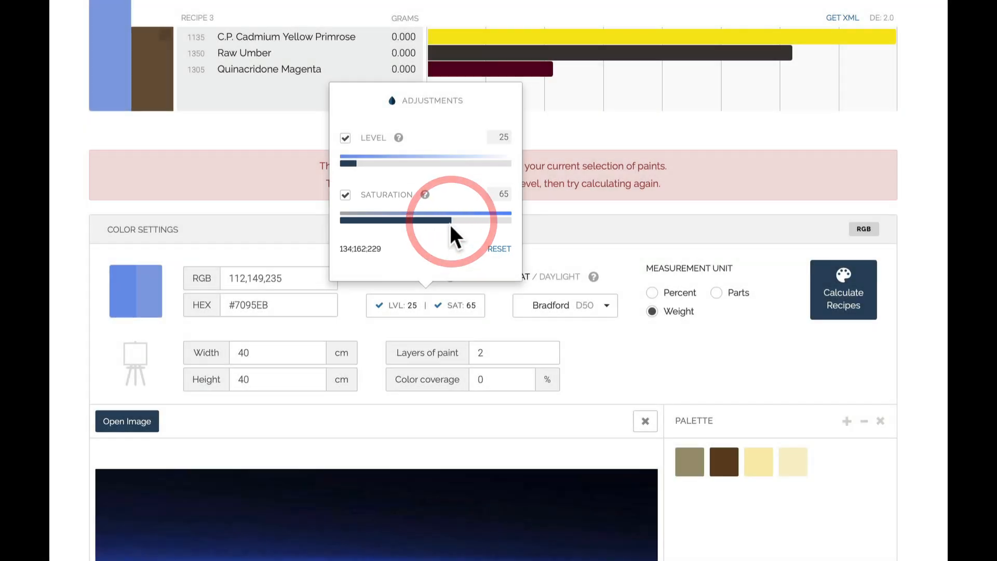
pyautogui.click(463, 305)
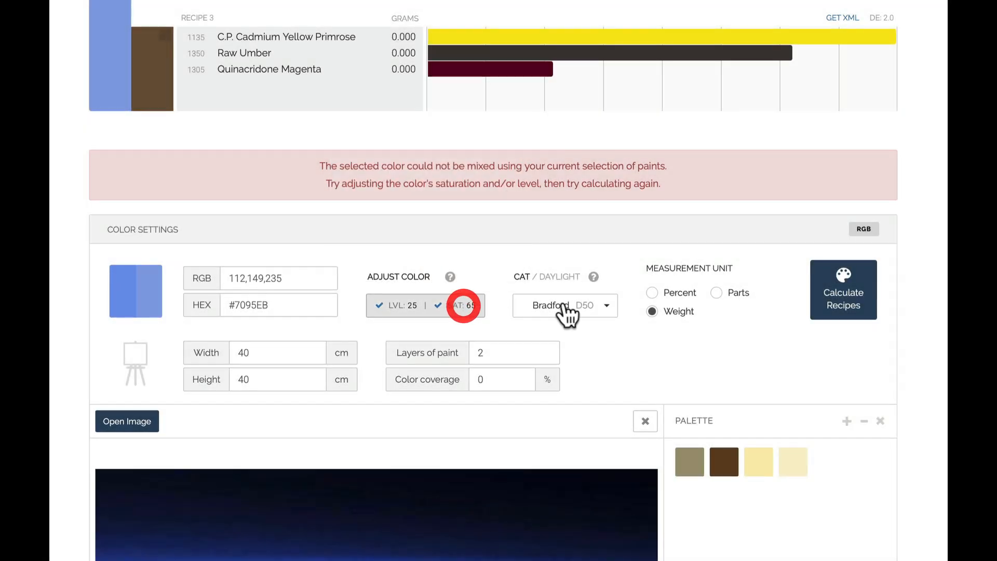
pyautogui.click(850, 292)
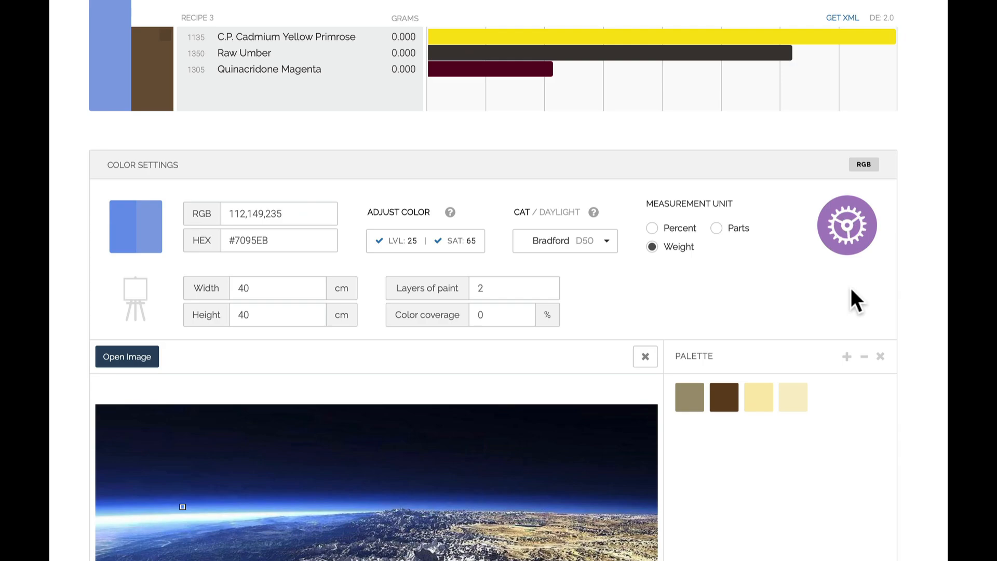
# - Select the first calculated recipe of the blue colour
pyautogui.scroll(4, 812, 286)
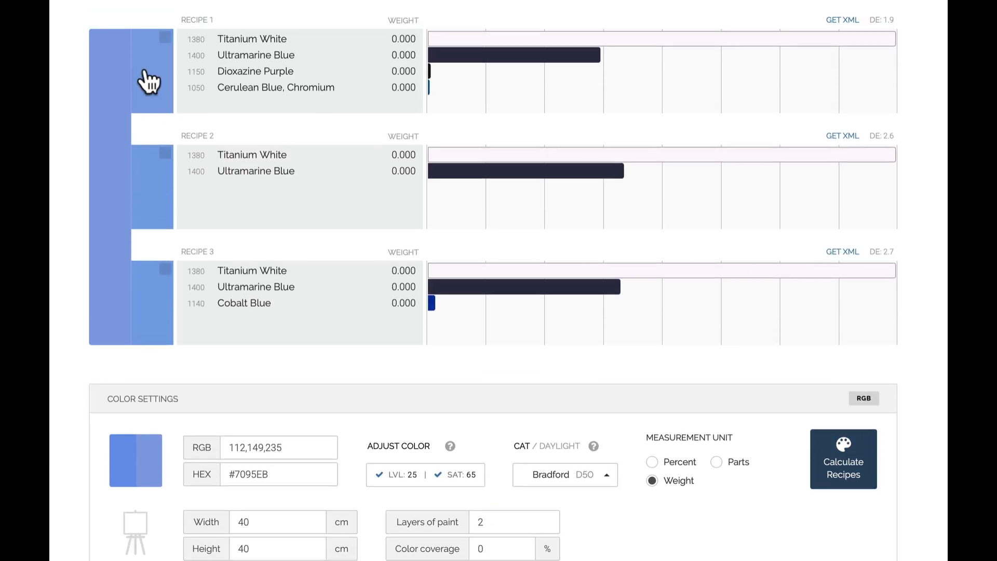
pyautogui.click(166, 37)
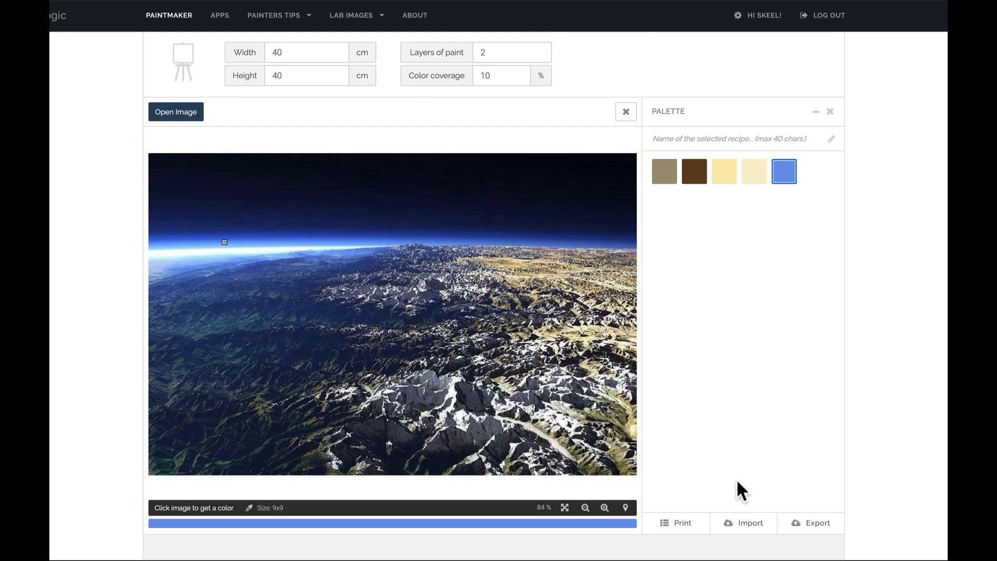
# - Open the palette's print overview and select recipes 1, 2, 1, 3 and 2 for colours #1 to #5 respectively
pyautogui.click(690, 520)
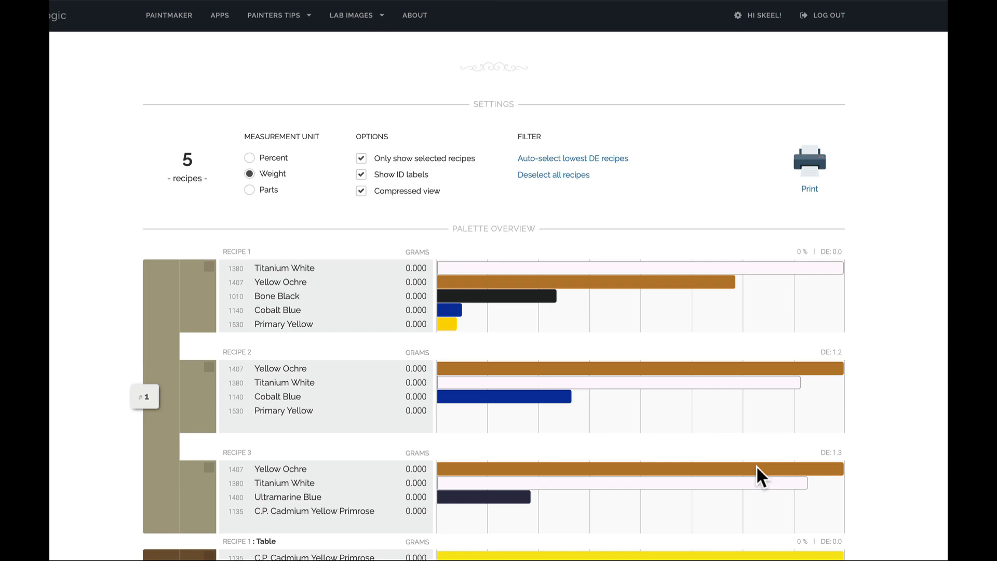
pyautogui.scroll(-2, 758, 467)
pyautogui.click(200, 195)
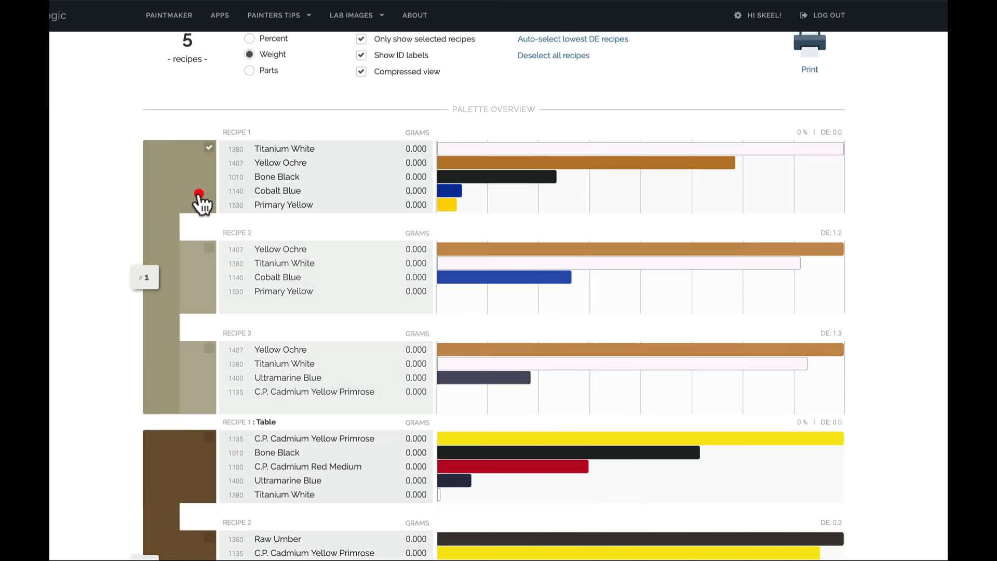
pyautogui.click(196, 359)
pyautogui.click(197, 382)
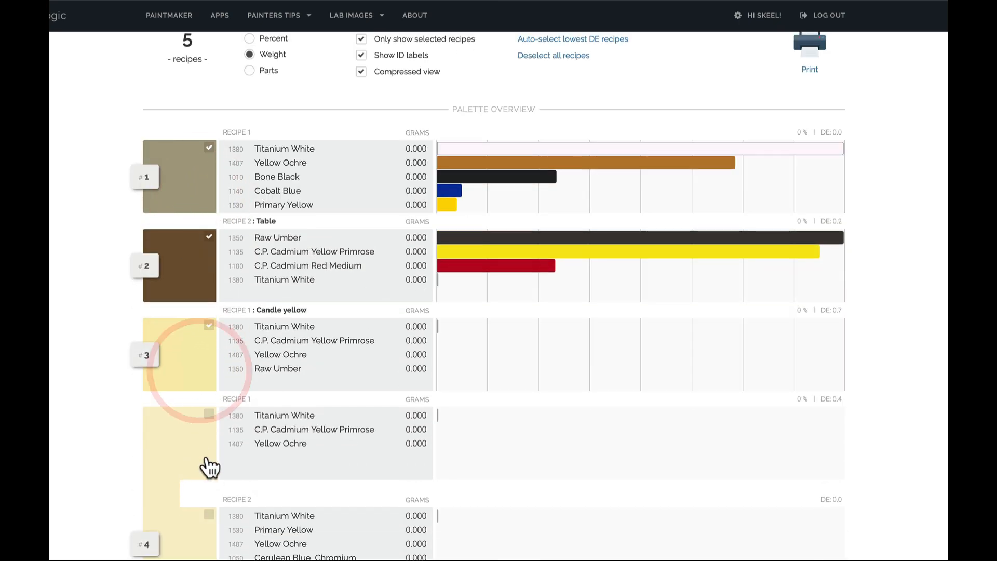
pyautogui.scroll(-2, 207, 467)
pyautogui.click(200, 523)
pyautogui.scroll(-5, 205, 145)
pyautogui.click(189, 256)
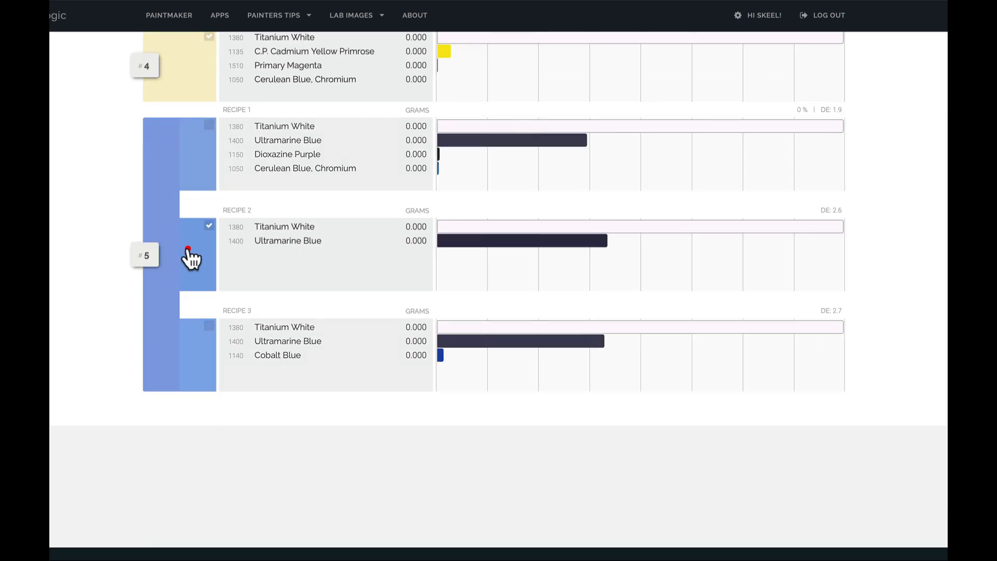
# - Preview the palette overview in parts and in percent, returning the measurement unit to weight
pyautogui.scroll(10, 225, 275)
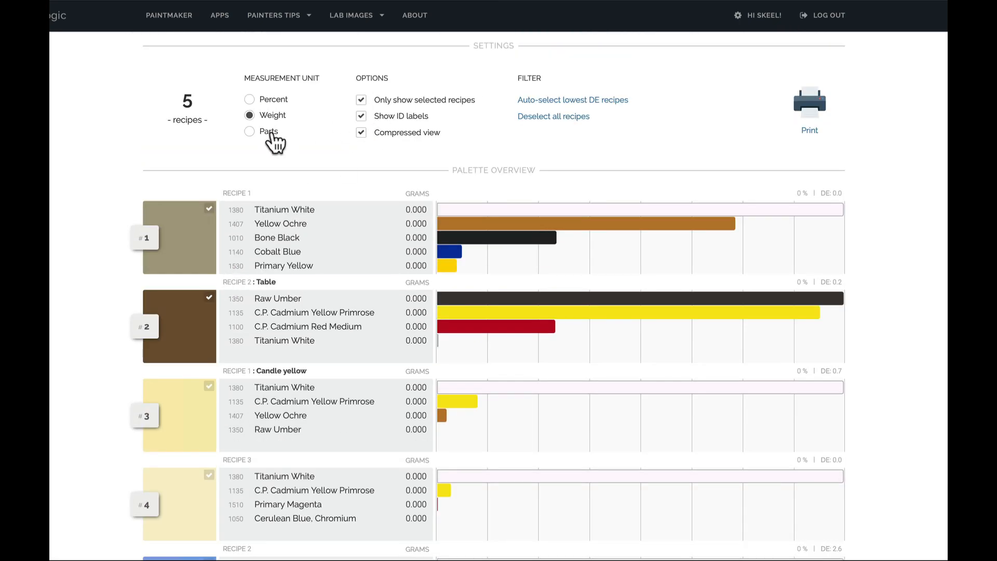
pyautogui.click(268, 132)
pyautogui.click(269, 115)
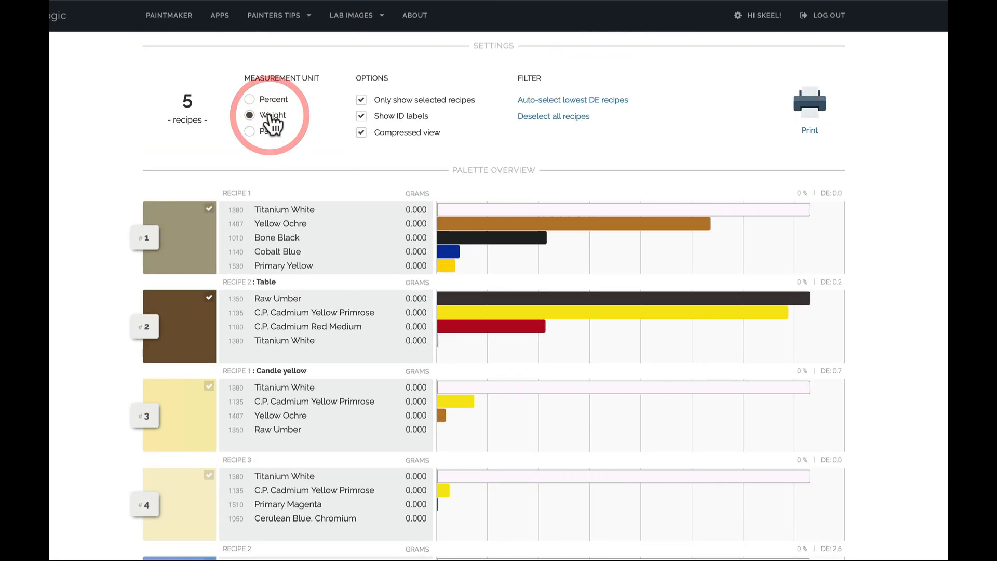
pyautogui.click(267, 101)
pyautogui.click(267, 115)
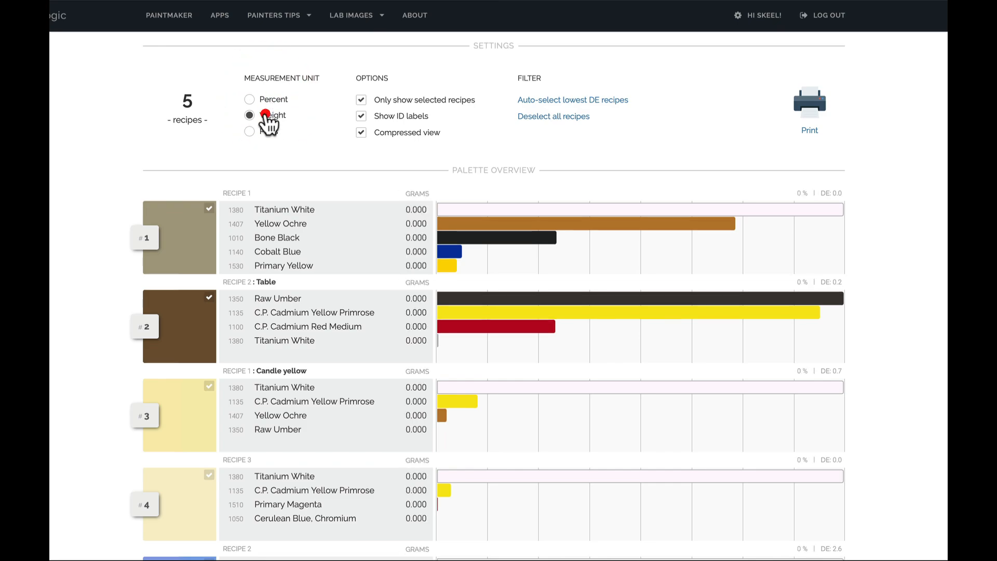
# - Toggle the compressed view option and hide the ID labels in the palette overview
pyautogui.click(361, 132)
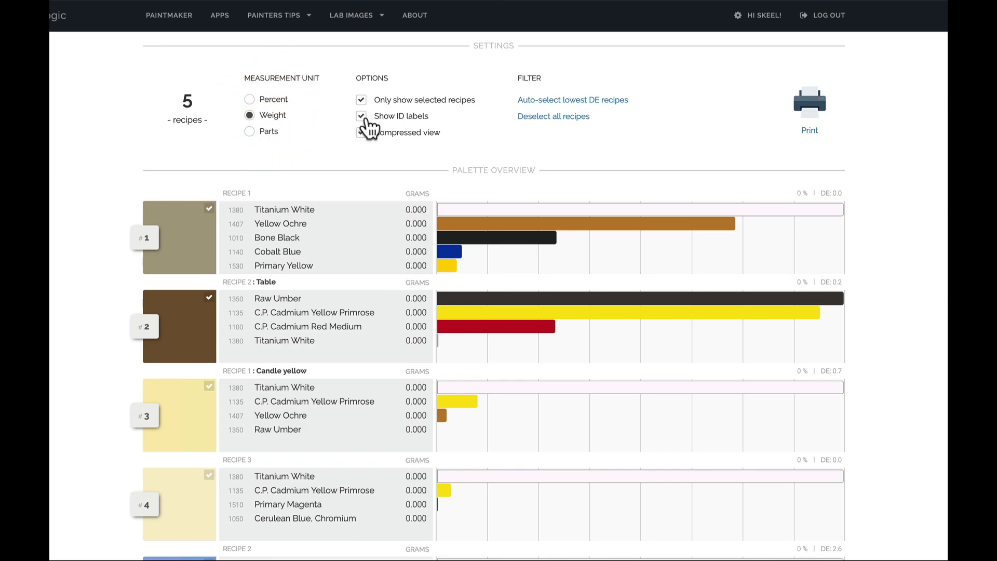
pyautogui.click(362, 117)
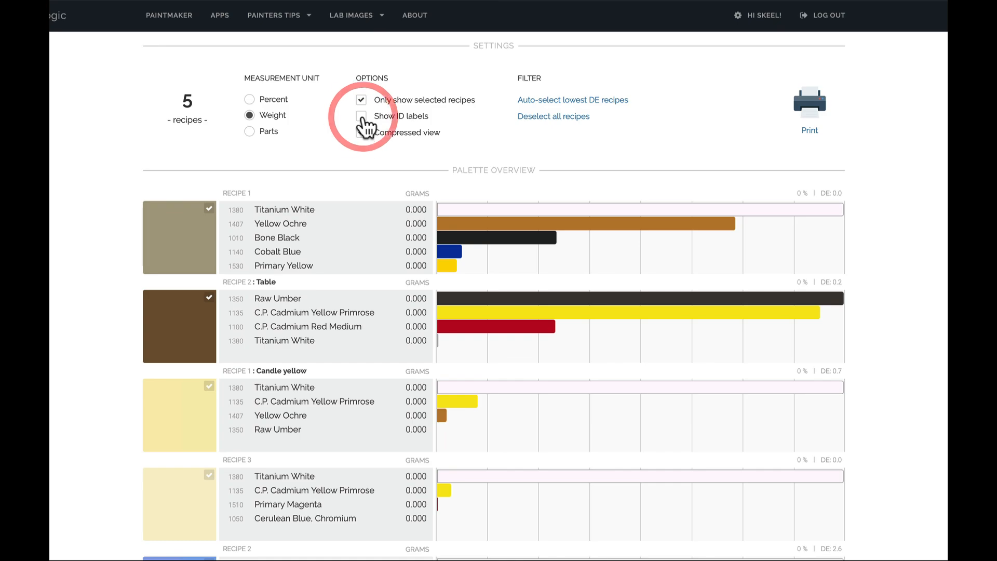